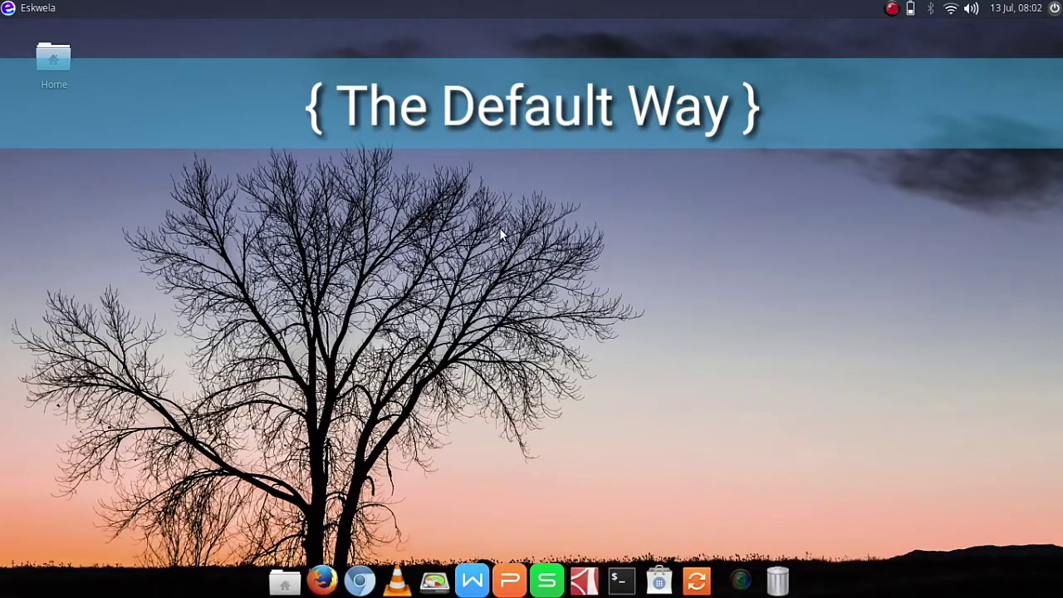
# Open the desktop background settings, move the window aside, and try the squirrel, snowy mountain and lakeside garden wallpapers
pyautogui.rightClick(500, 231)
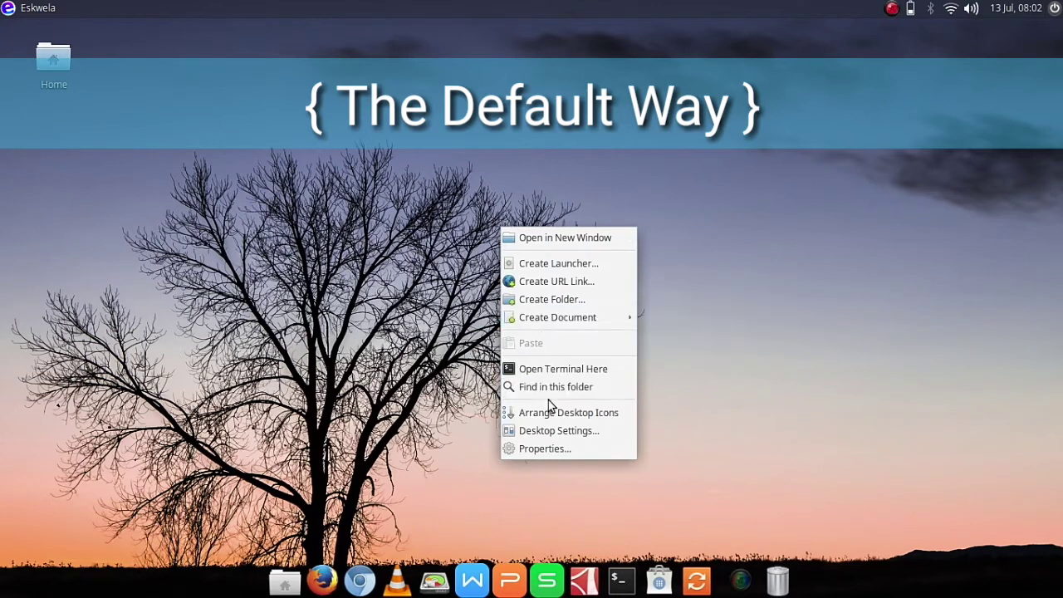
pyautogui.click(552, 432)
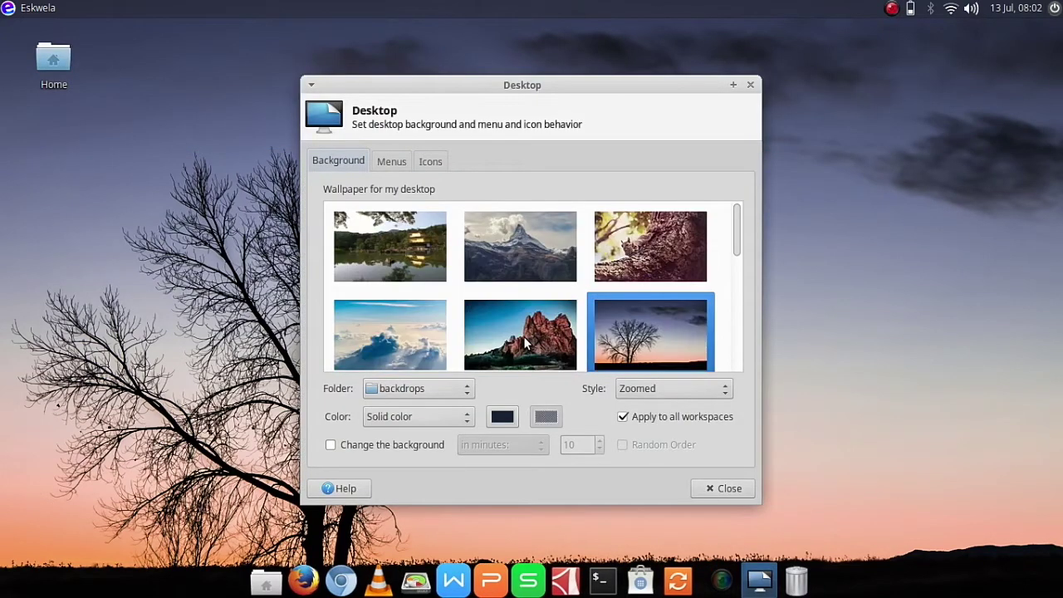
pyautogui.click(662, 259)
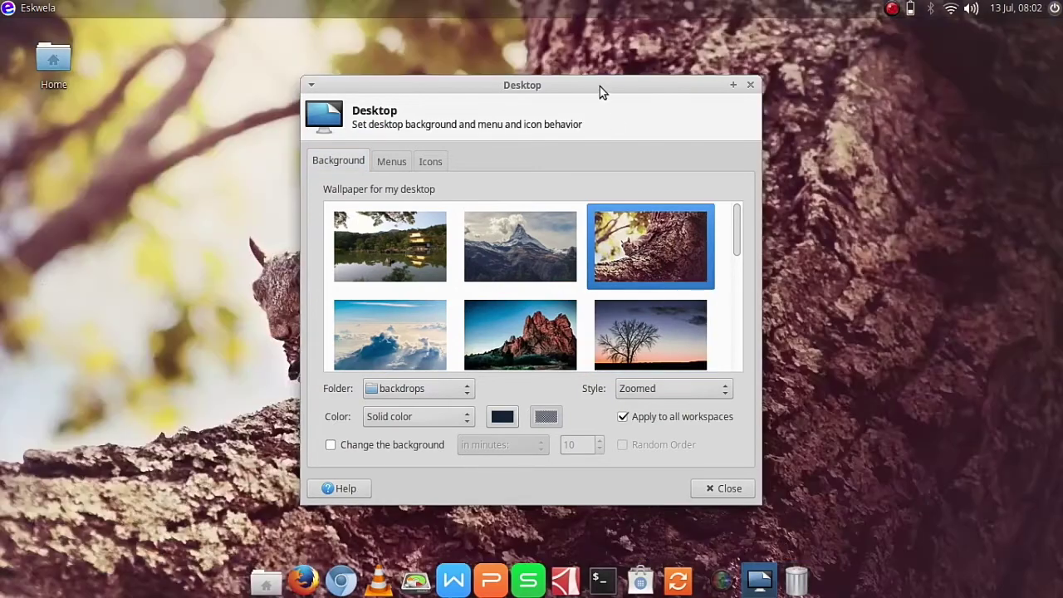
pyautogui.moveTo(600, 87); pyautogui.dragTo(900, 30)
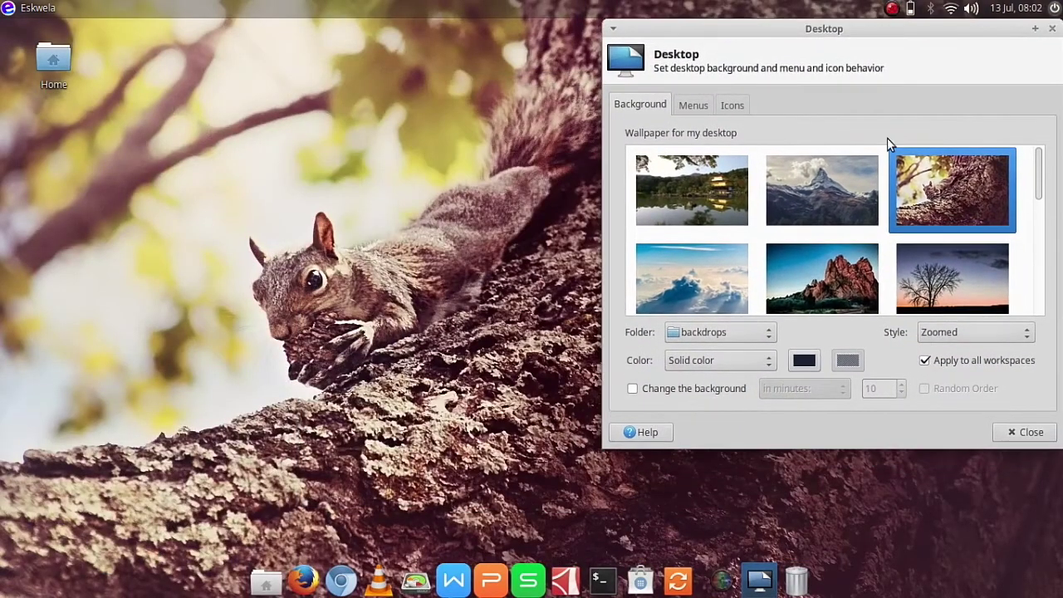
pyautogui.click(852, 186)
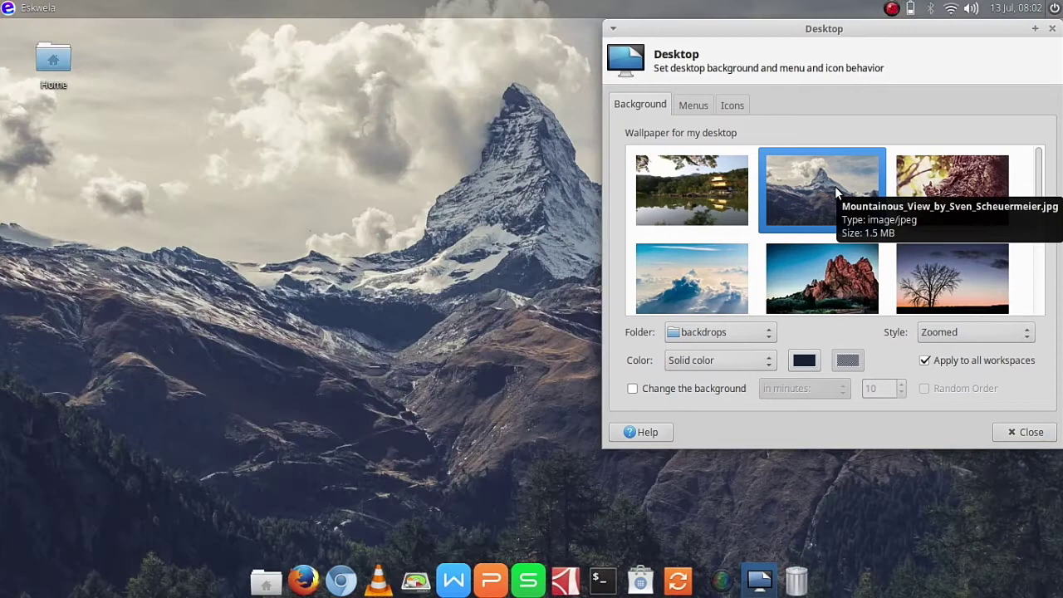
pyautogui.click(676, 200)
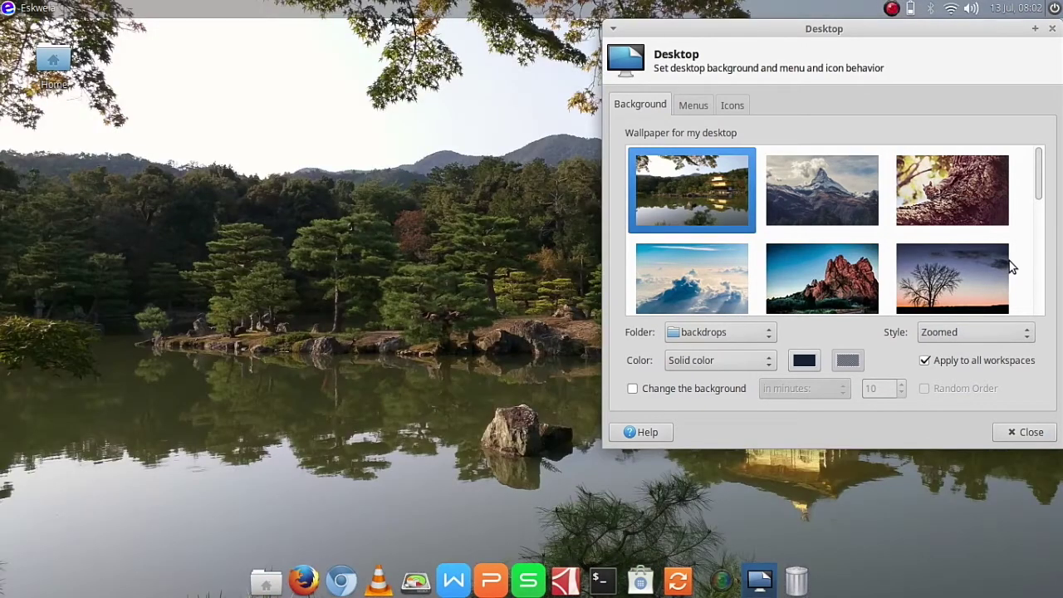
# Try the blue origami wallpaper, set the white blossom image as the desktop background, and close the settings
pyautogui.moveTo(1038, 176); pyautogui.dragTo(1038, 242)
pyautogui.click(939, 236)
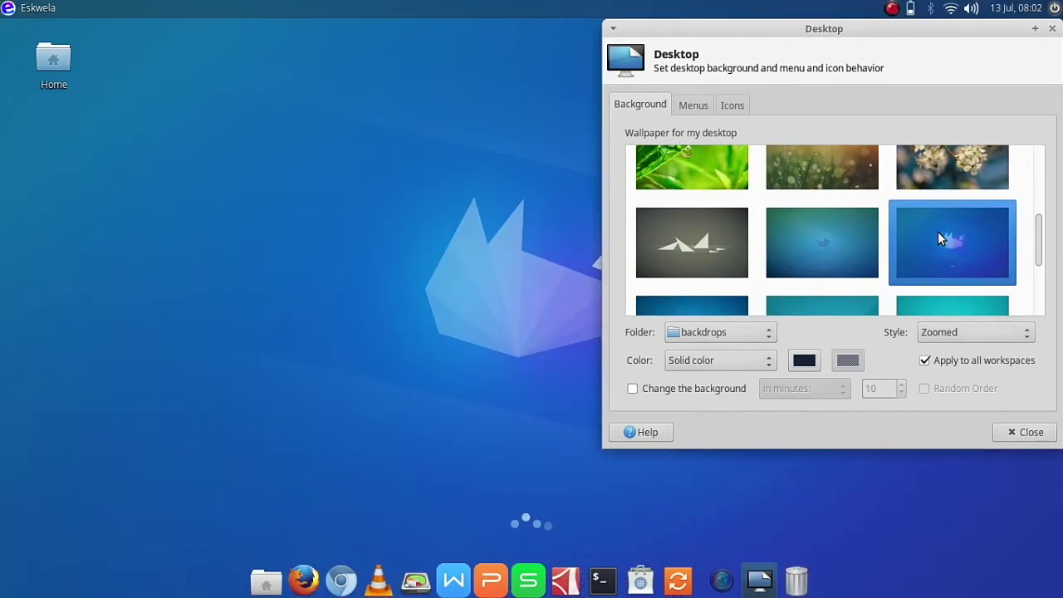
pyautogui.click(941, 167)
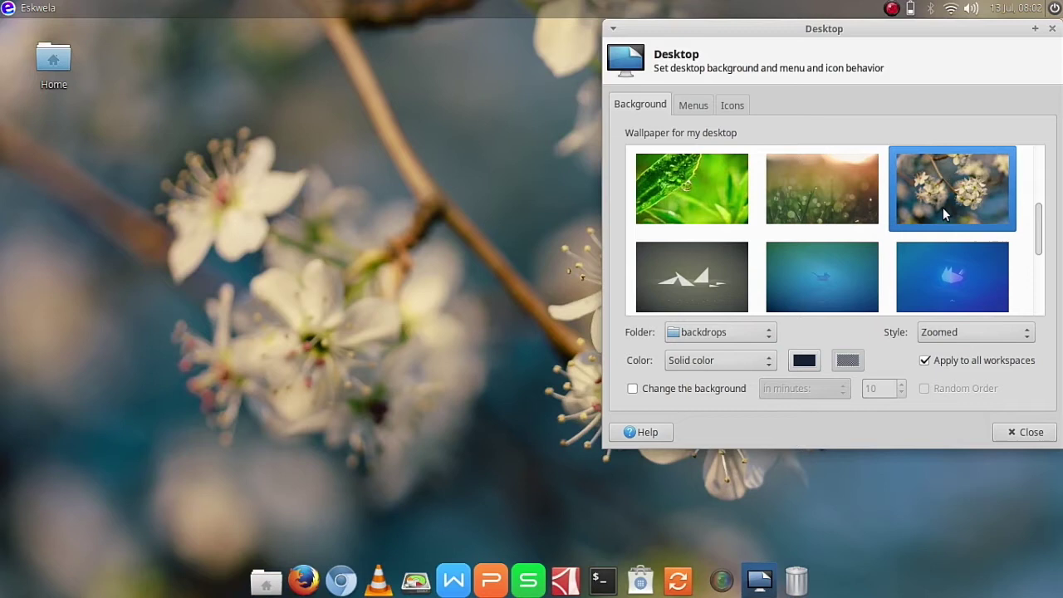
pyautogui.click(1012, 431)
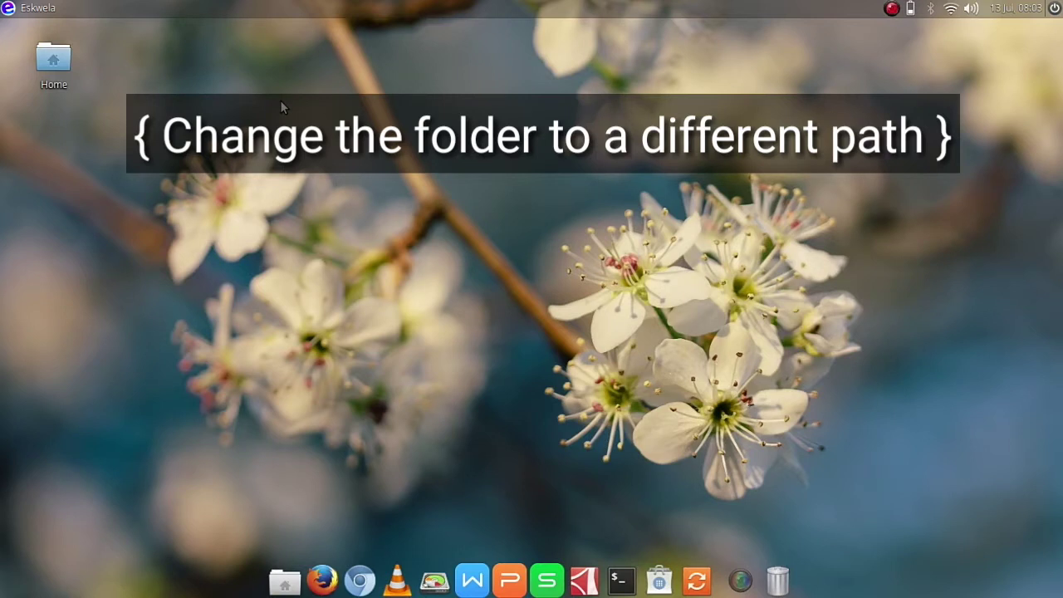
# Reopen the desktop background settings and switch the wallpaper folder to the home folder
pyautogui.rightClick(358, 74)
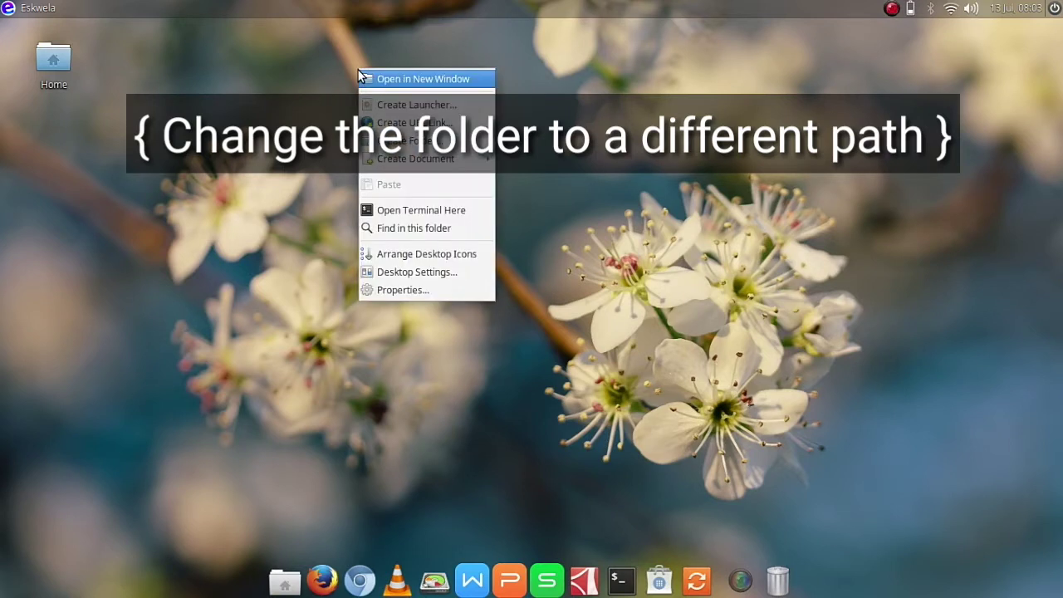
pyautogui.click(404, 274)
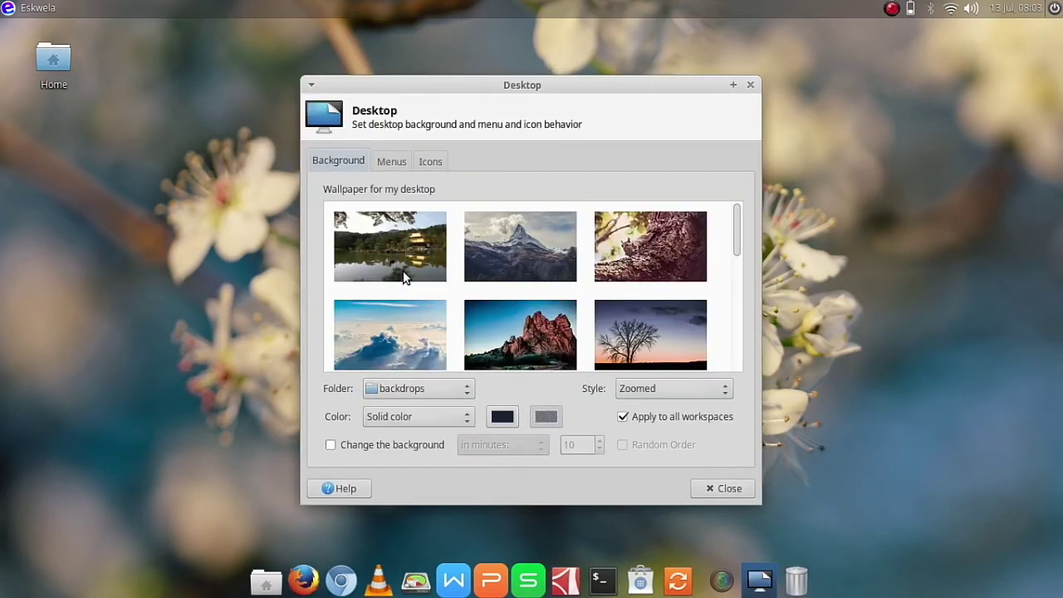
pyautogui.click(420, 396)
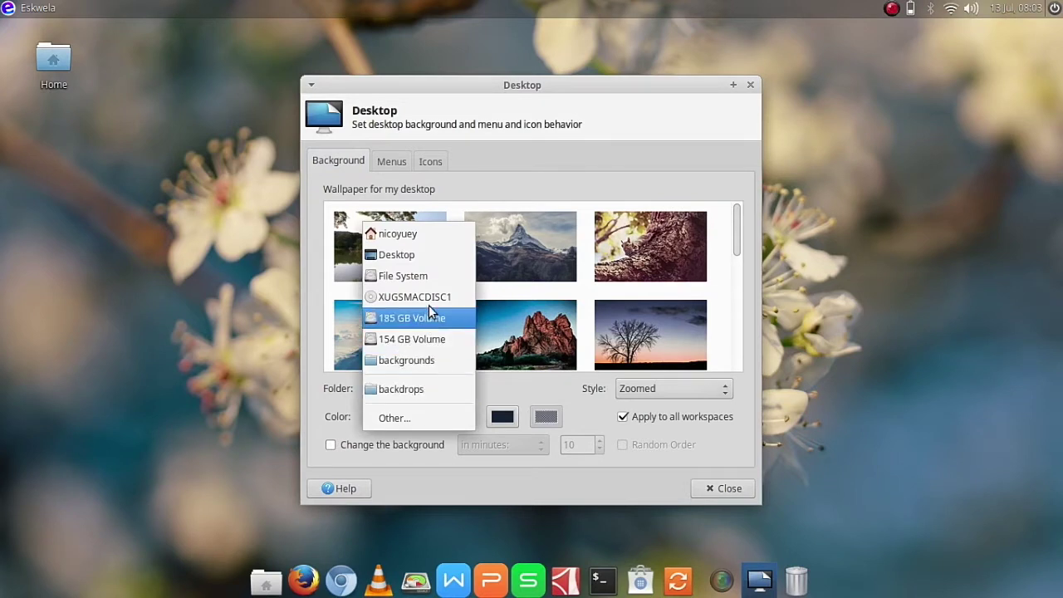
pyautogui.click(428, 237)
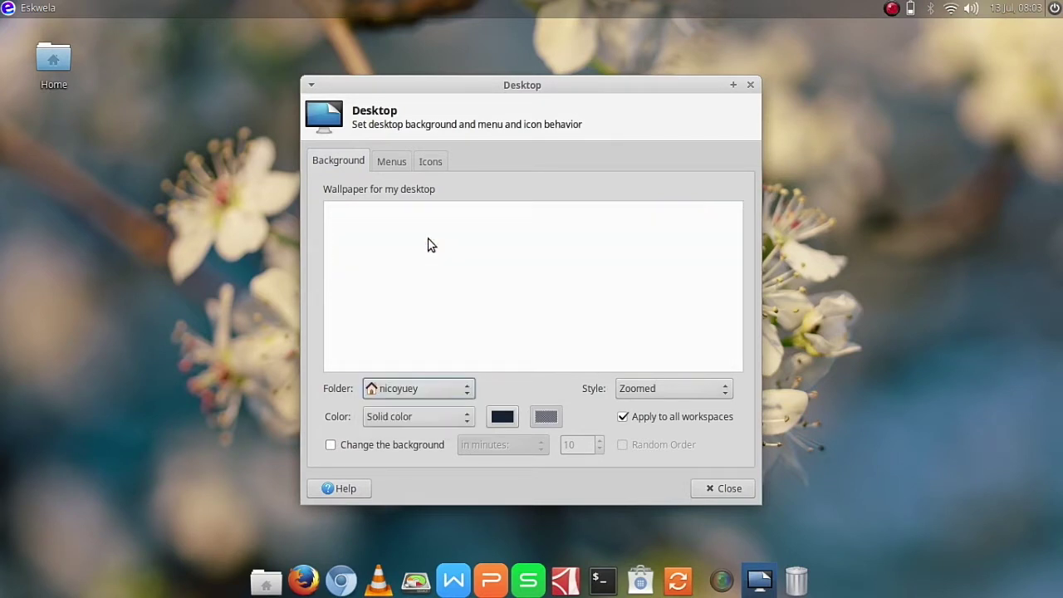
# Change the wallpaper folder to the wallpaper folder inside Downloads in the home directory
pyautogui.click(434, 388)
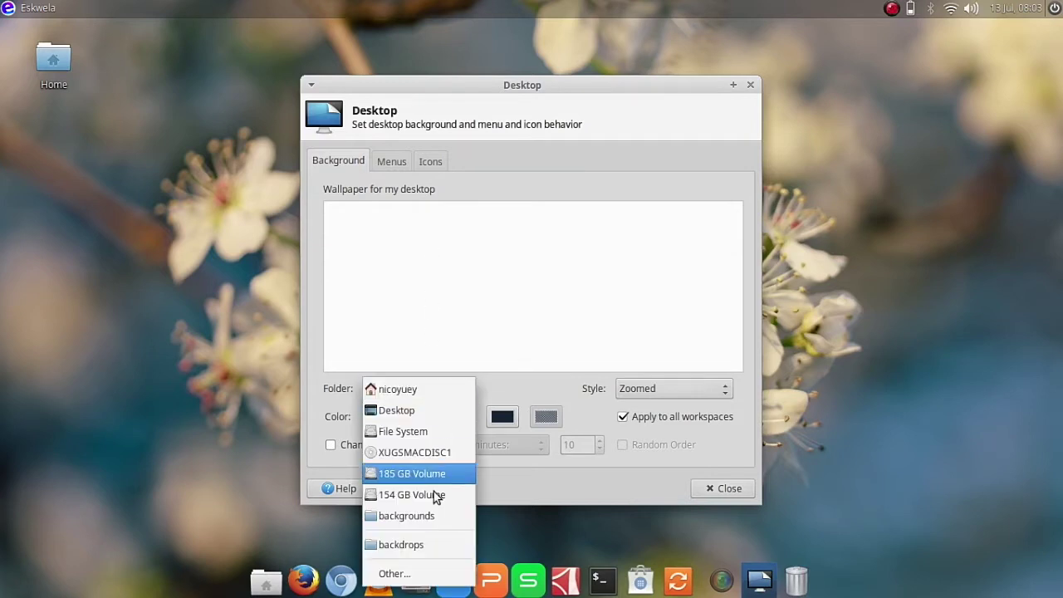
pyautogui.click(434, 572)
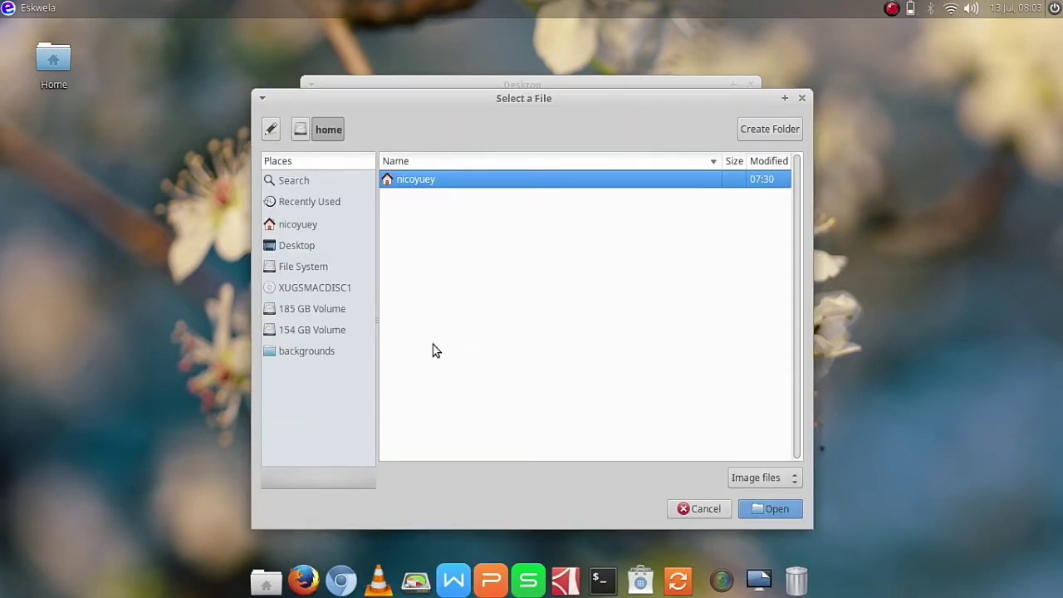
pyautogui.doubleClick(438, 183)
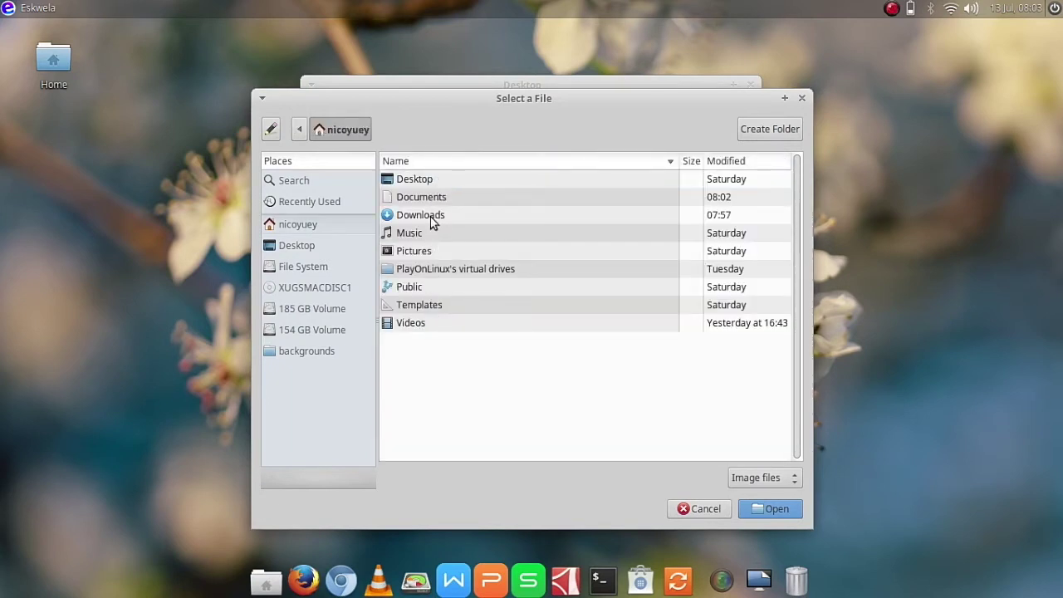
pyautogui.doubleClick(430, 215)
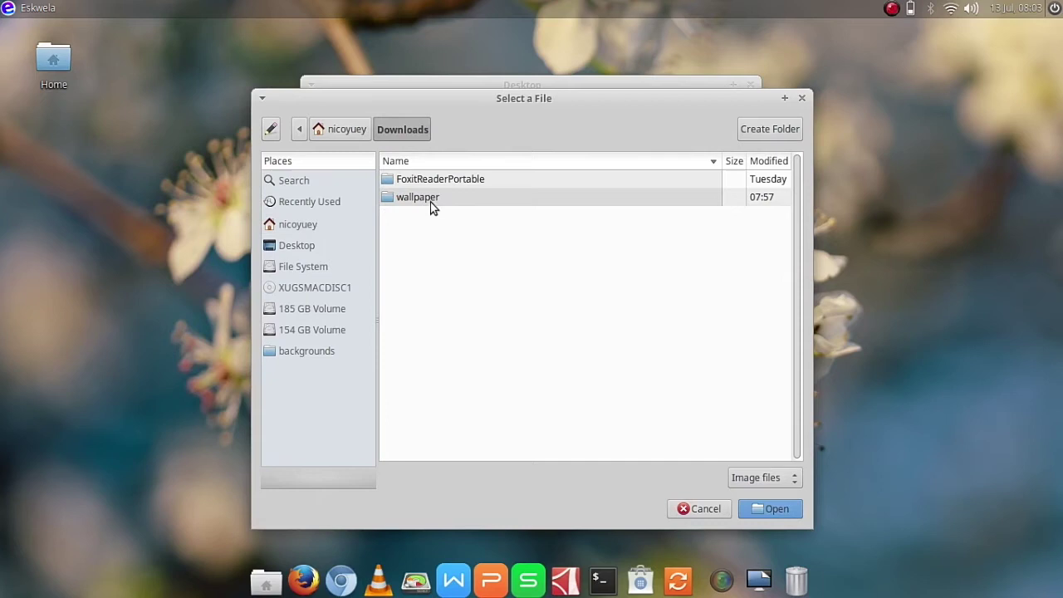
pyautogui.doubleClick(431, 199)
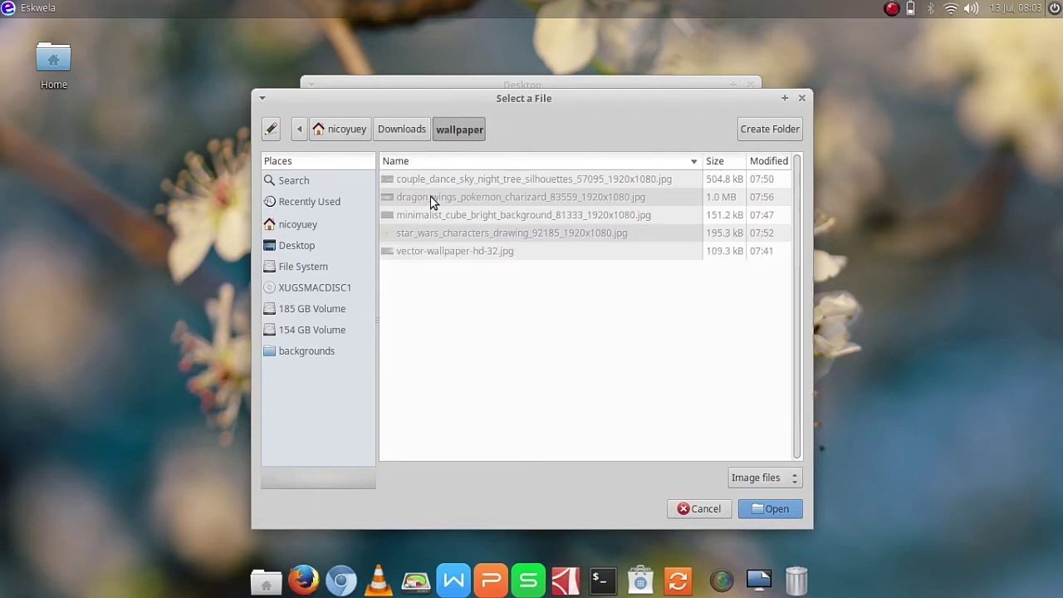
pyautogui.click(773, 510)
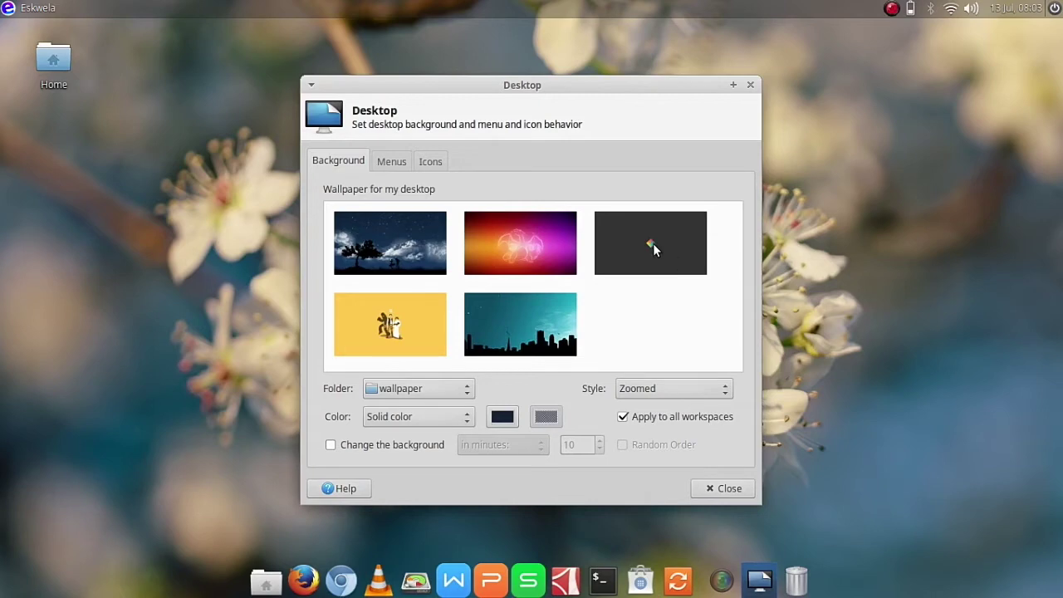
# Move the settings window aside and try the night tree, dragon, cube, Star Wars and city skyline wallpapers one after another
pyautogui.moveTo(596, 86); pyautogui.dragTo(925, 31)
pyautogui.click(727, 199)
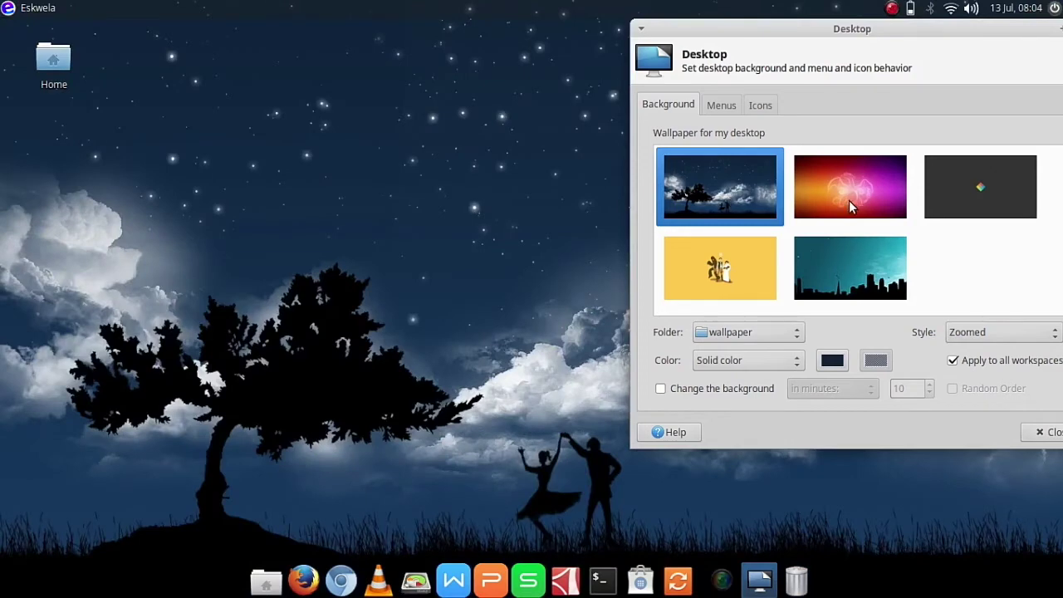
pyautogui.click(857, 199)
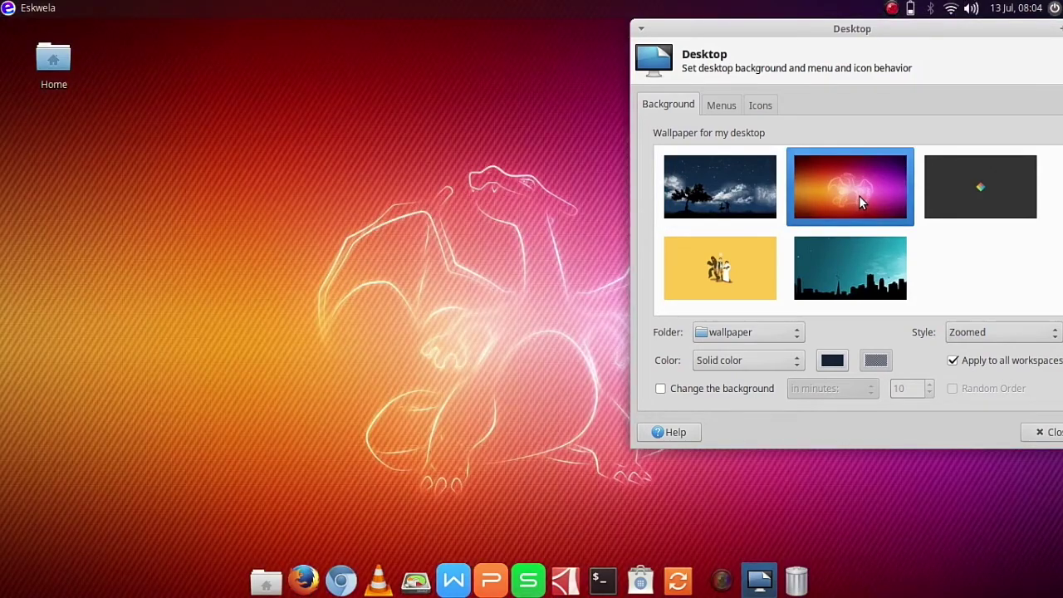
pyautogui.click(988, 196)
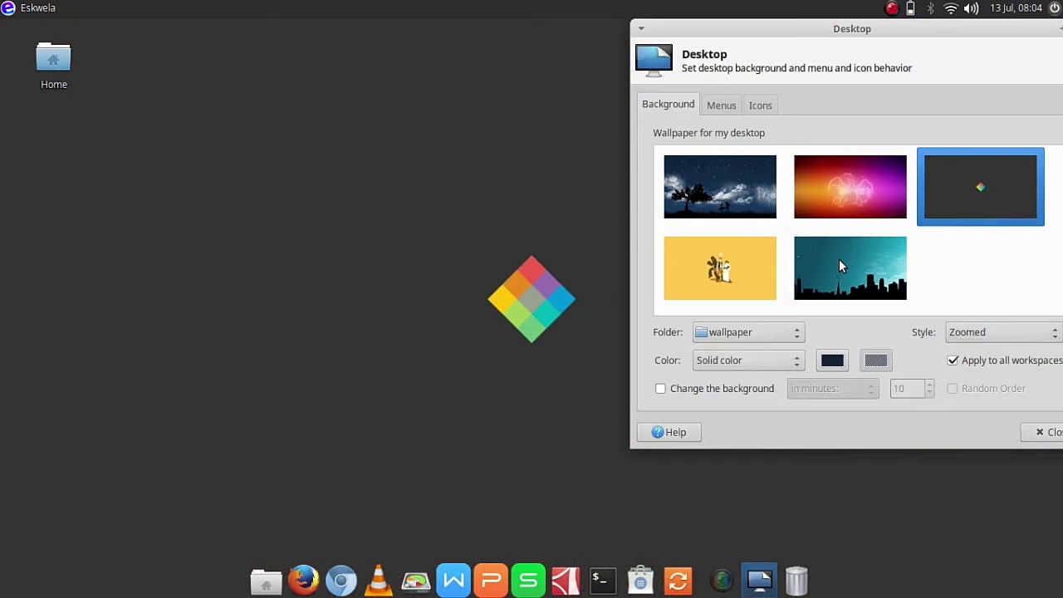
pyautogui.click(748, 277)
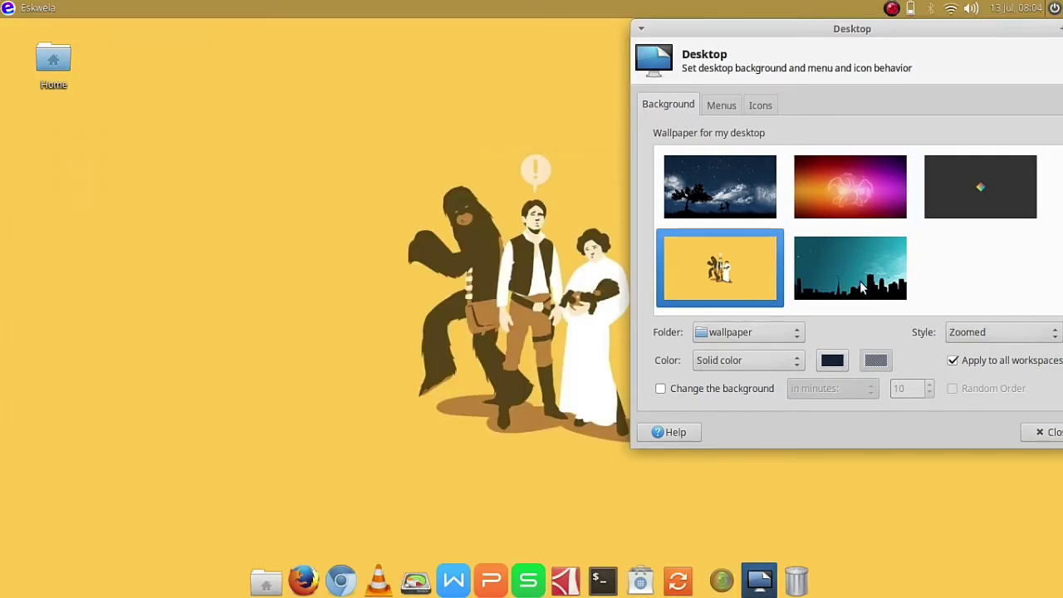
pyautogui.click(861, 287)
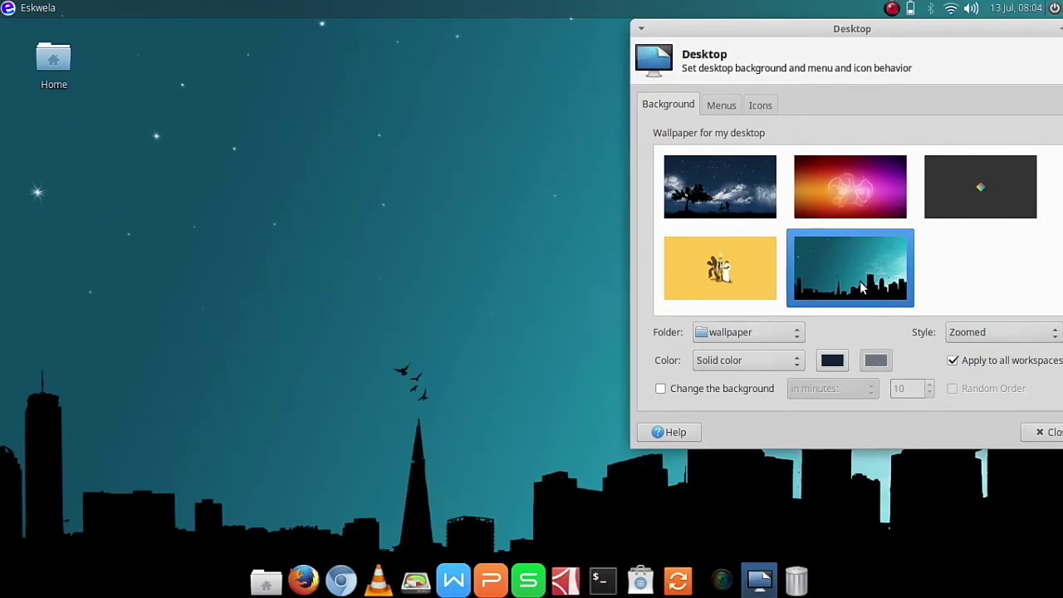
# Try the minimalist cube wallpaper again, set the dragon wings image as the desktop background, and close the settings
pyautogui.click(976, 202)
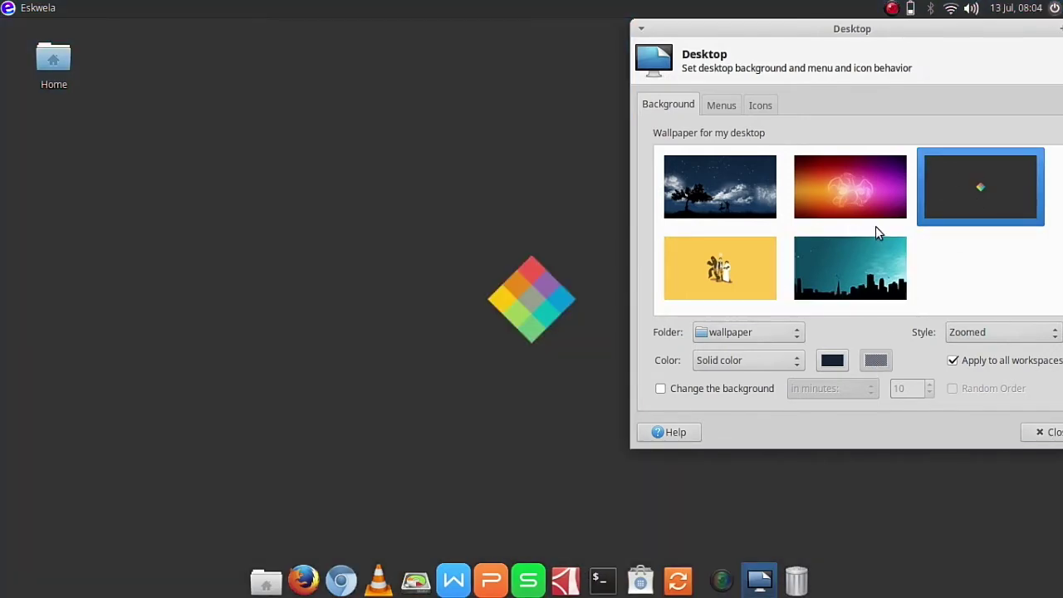
pyautogui.click(871, 202)
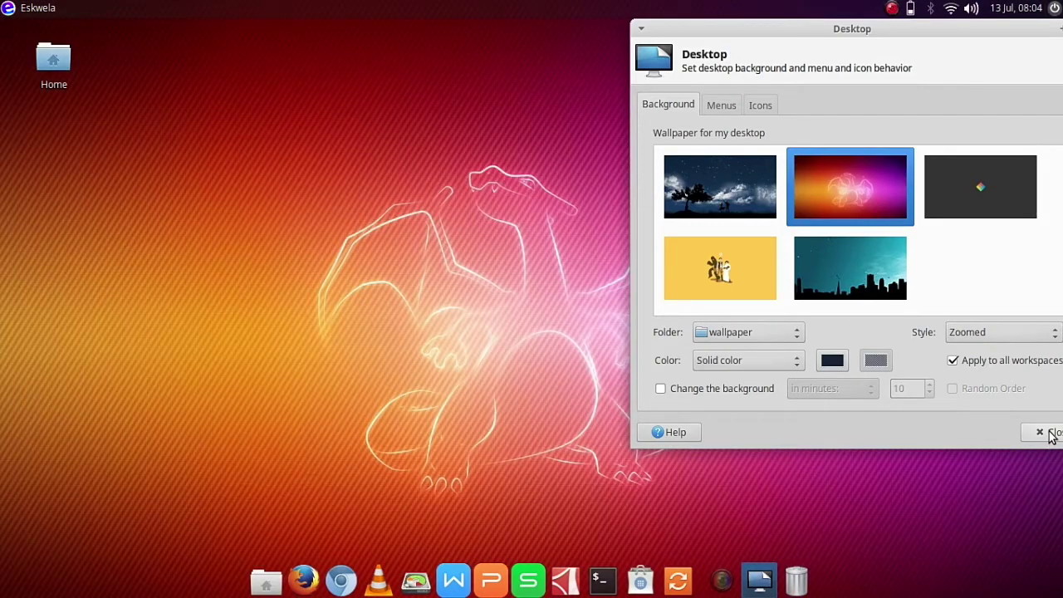
pyautogui.click(1049, 434)
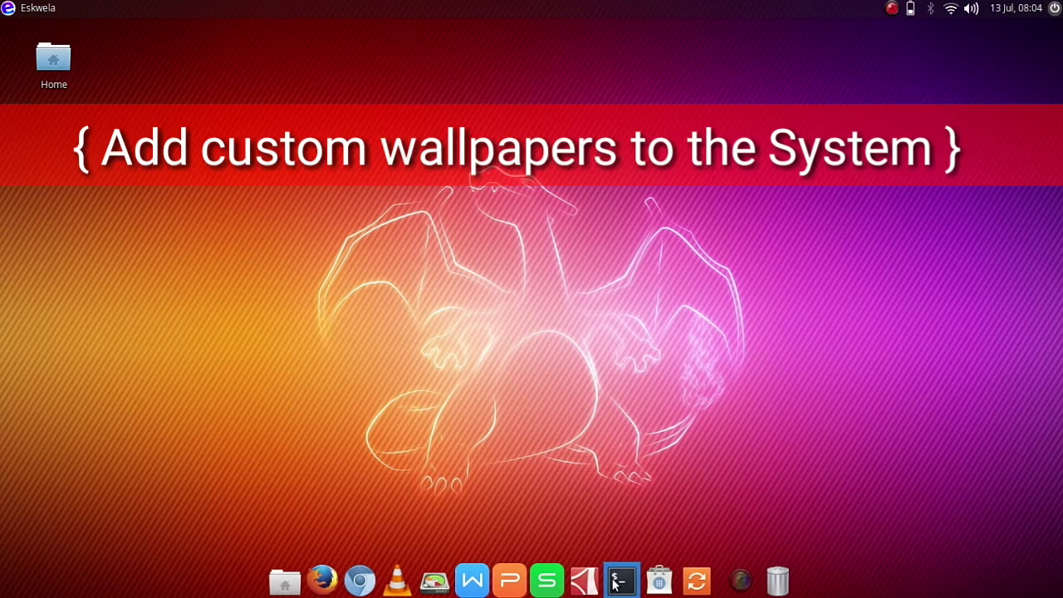
# Open a terminal and start the file manager as root with "sudo thunar", entering the account password
pyautogui.hotkey('ctrl', 'alt', 't')
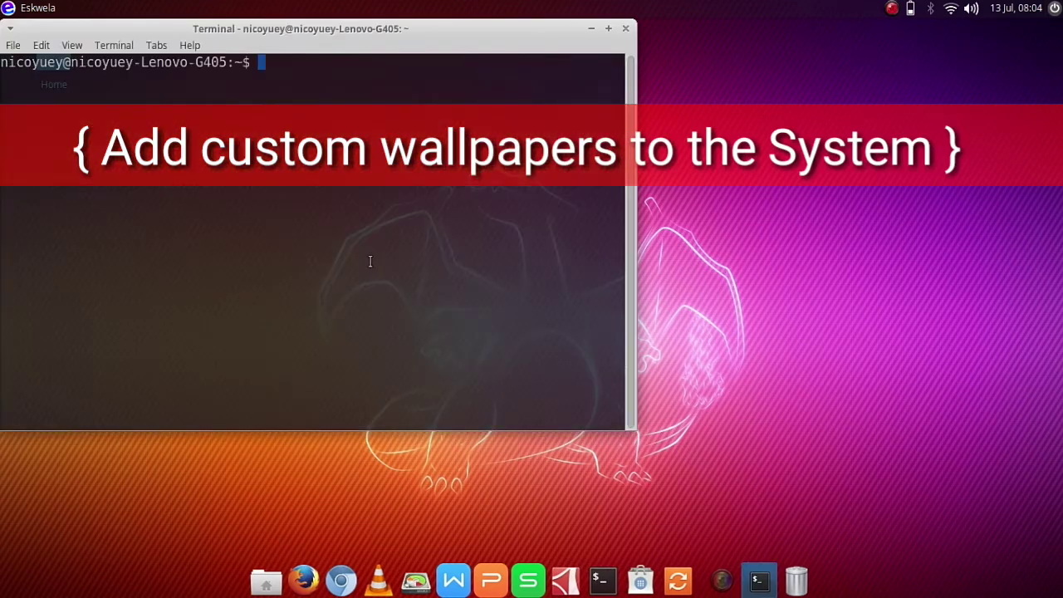
pyautogui.write('sudo thunar')
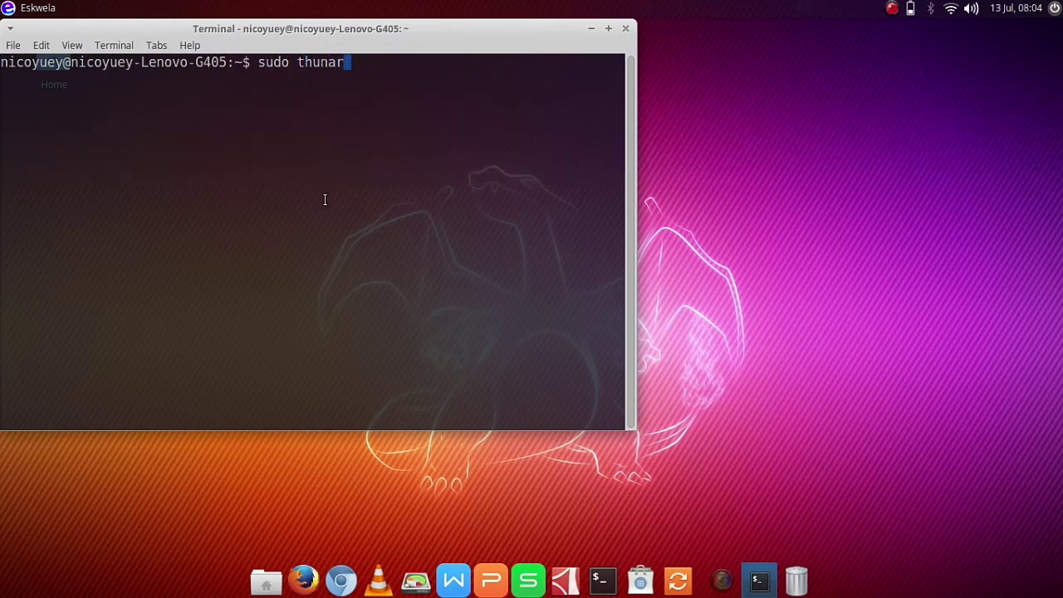
pyautogui.press('Return')
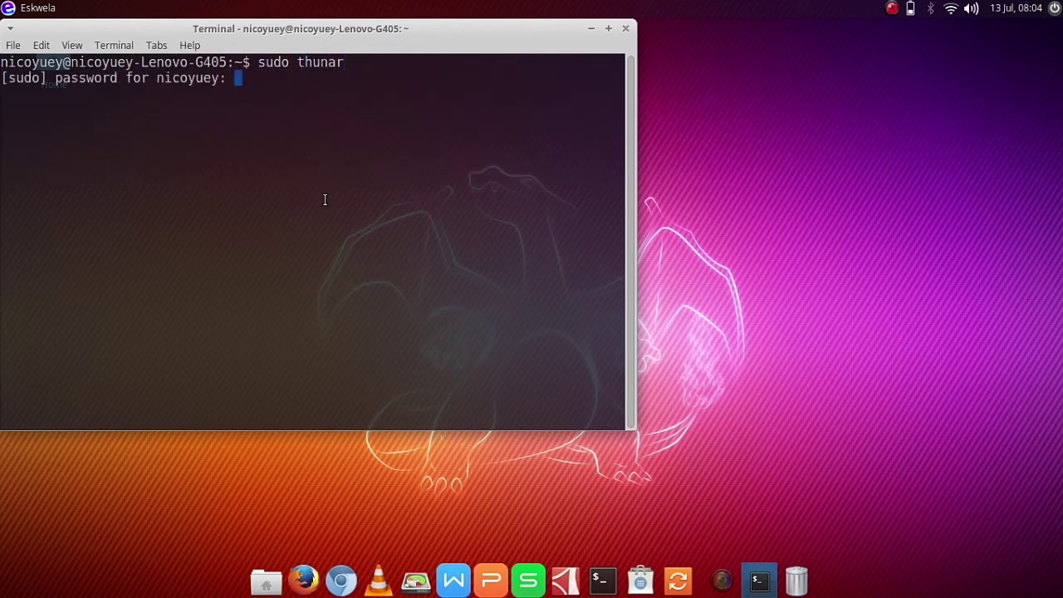
pyautogui.press('Return')
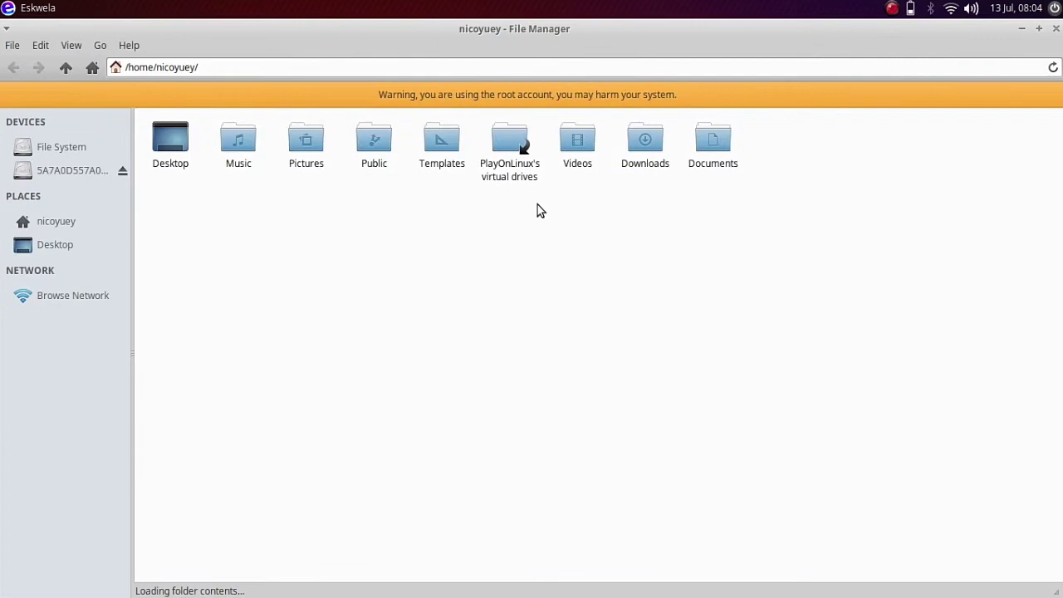
# Copy all five wallpaper images from the wallpaper folder inside Downloads
pyautogui.doubleClick(650, 148)
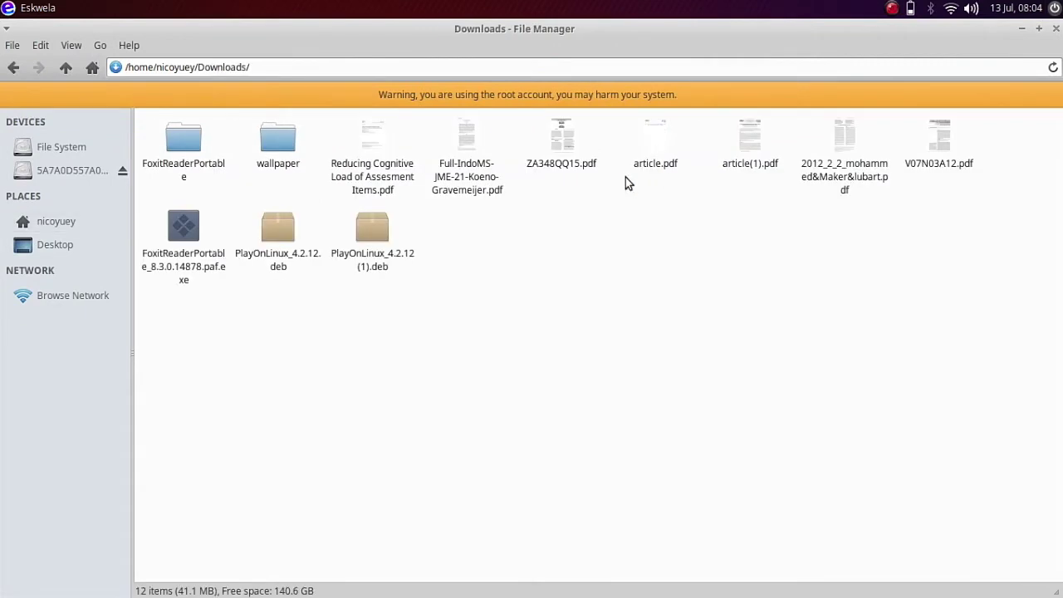
pyautogui.doubleClick(279, 141)
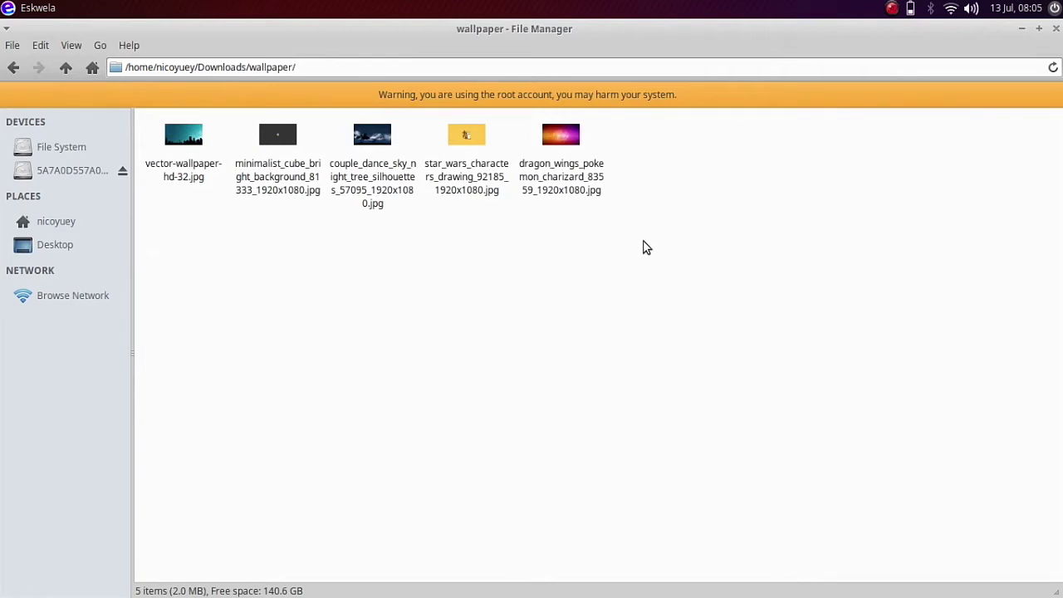
pyautogui.moveTo(644, 241); pyautogui.dragTo(166, 133)
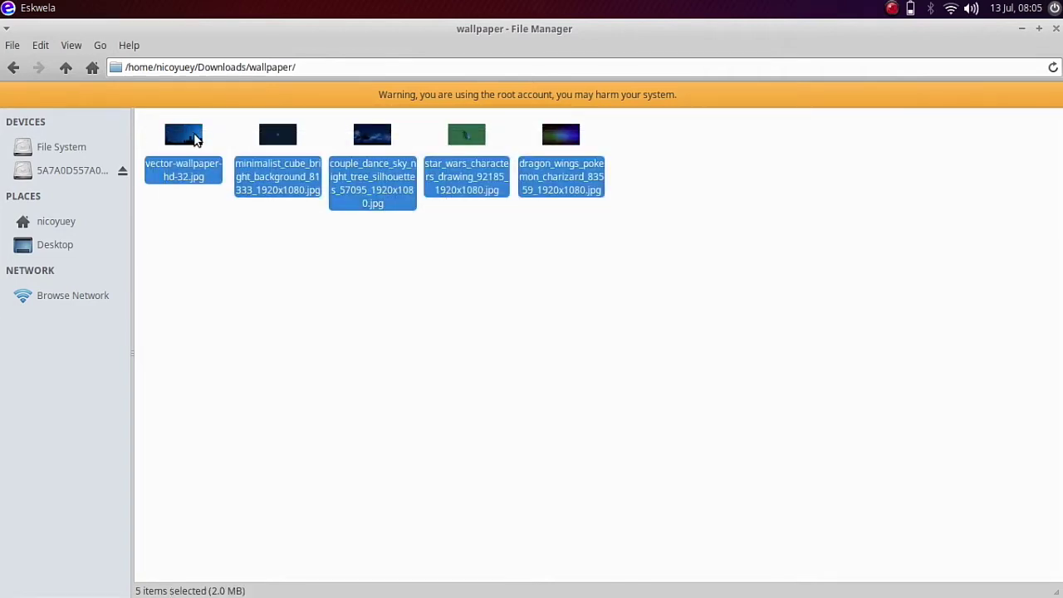
pyautogui.rightClick(196, 139)
pyautogui.click(230, 232)
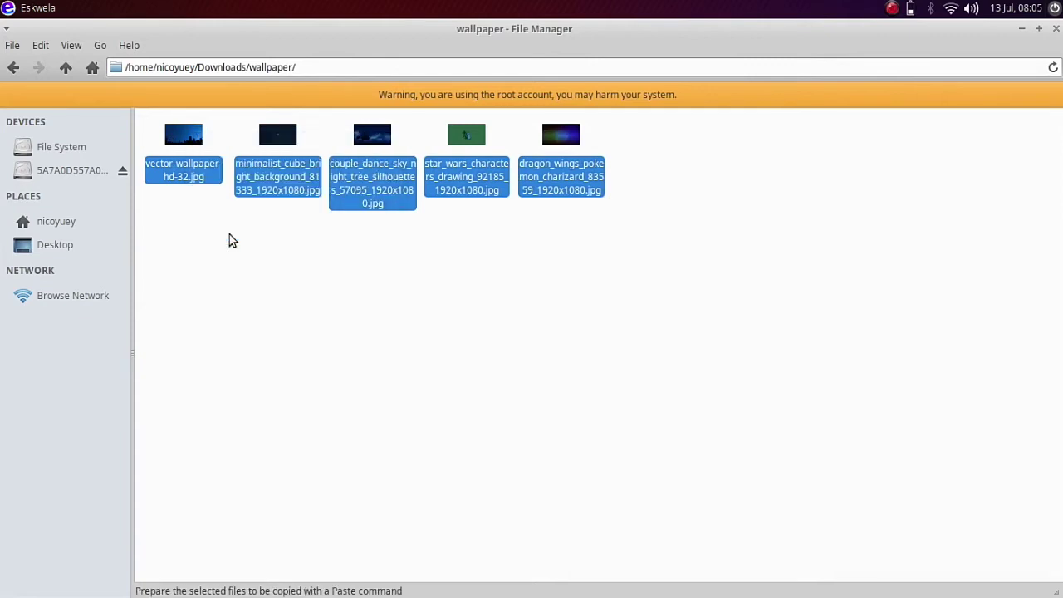
# Paste the five copied wallpaper images into the /usr/share/xfce4/backdrops folder
pyautogui.click(80, 155)
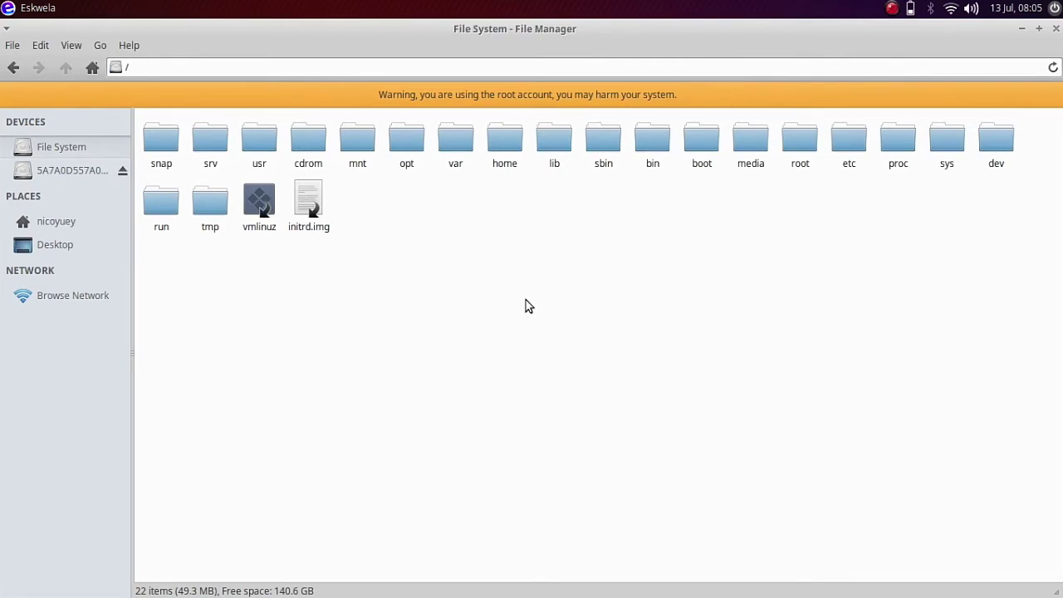
pyautogui.doubleClick(266, 147)
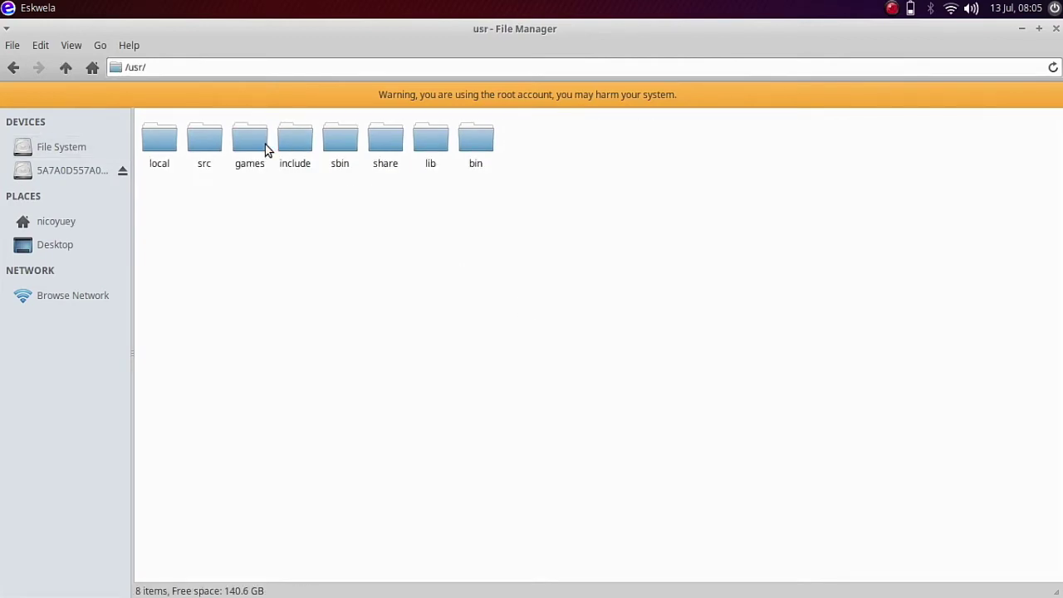
pyautogui.doubleClick(392, 146)
pyautogui.write('xfce')
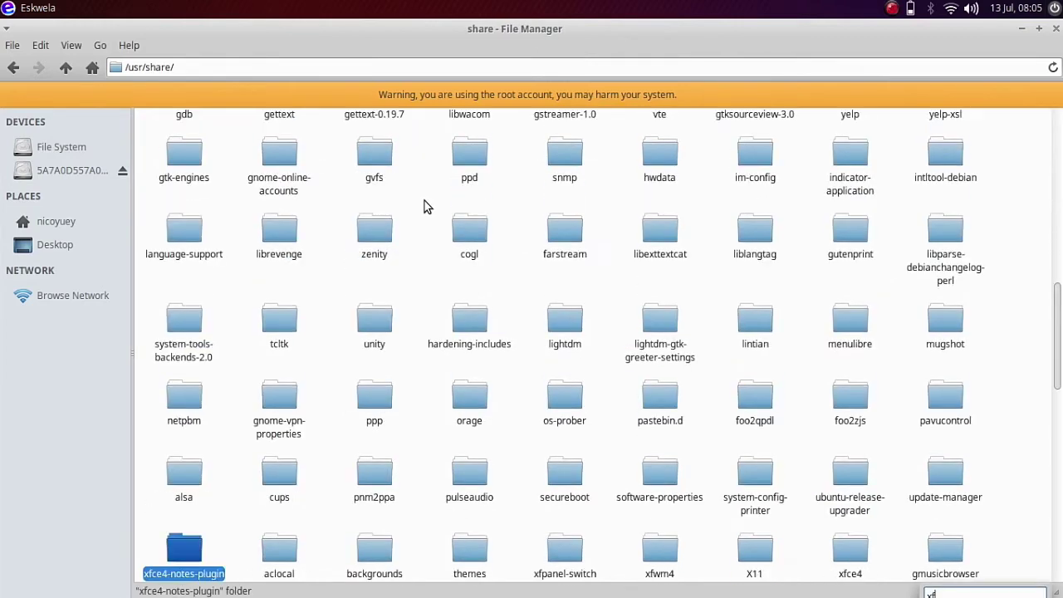
pyautogui.doubleClick(851, 558)
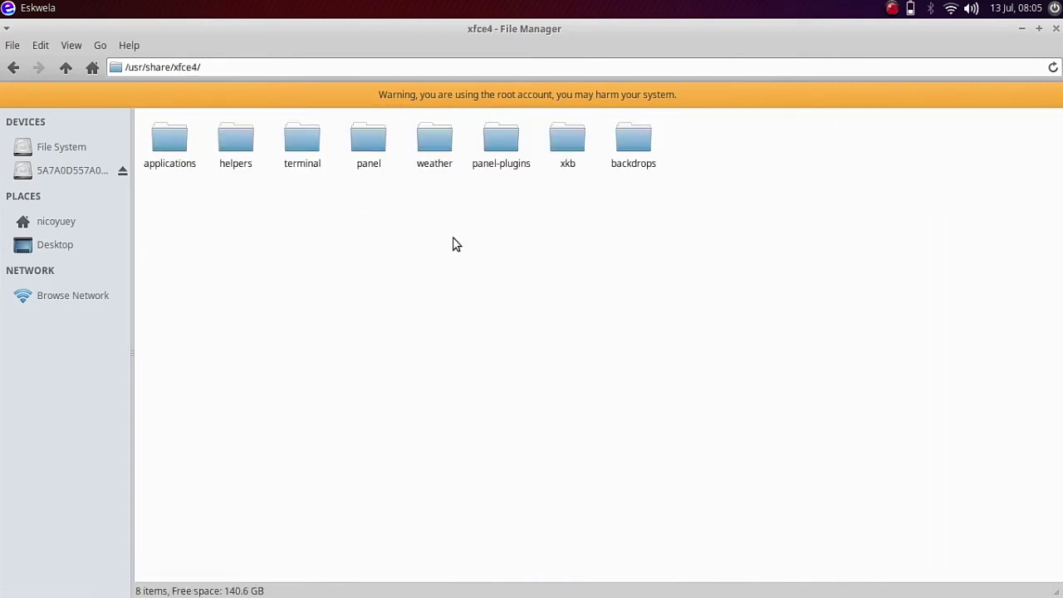
pyautogui.click(627, 147)
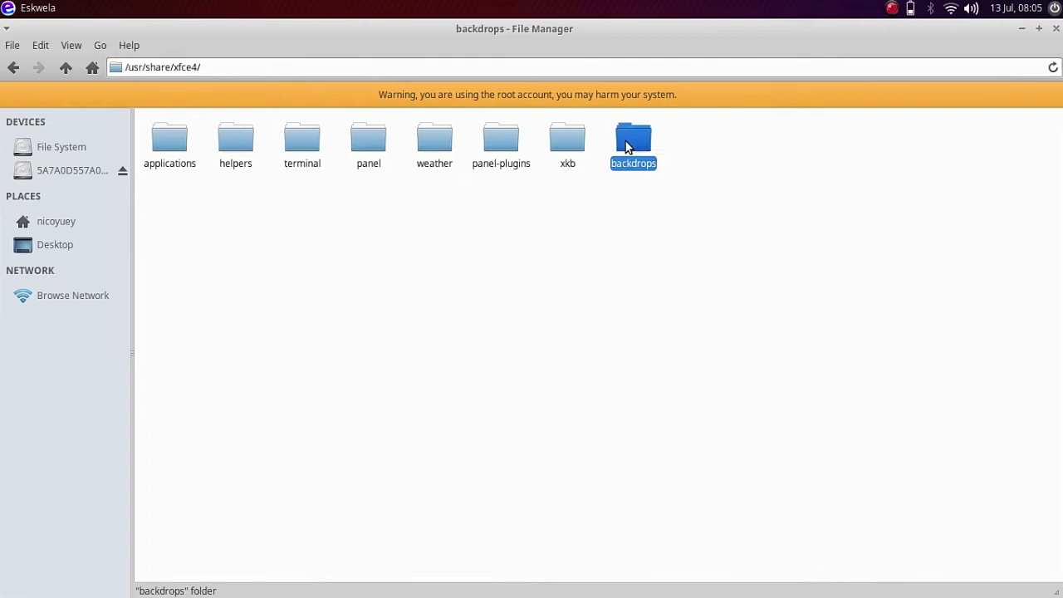
pyautogui.doubleClick(627, 147)
pyautogui.rightClick(546, 320)
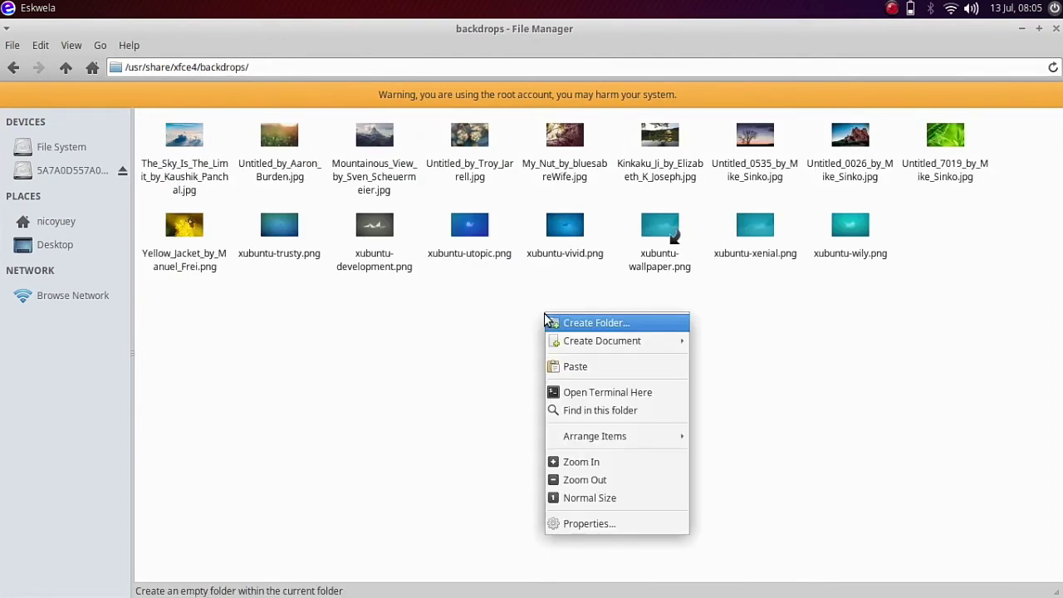
pyautogui.click(574, 366)
pyautogui.click(599, 366)
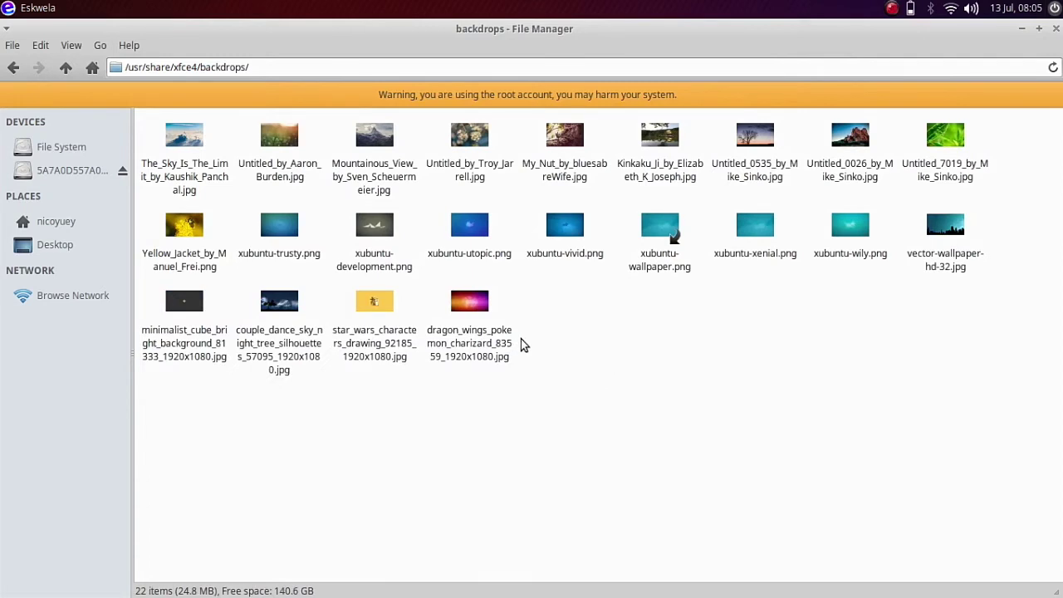
# Select the five pasted wallpapers and make sure their permissions give others Read only access
pyautogui.click(952, 235)
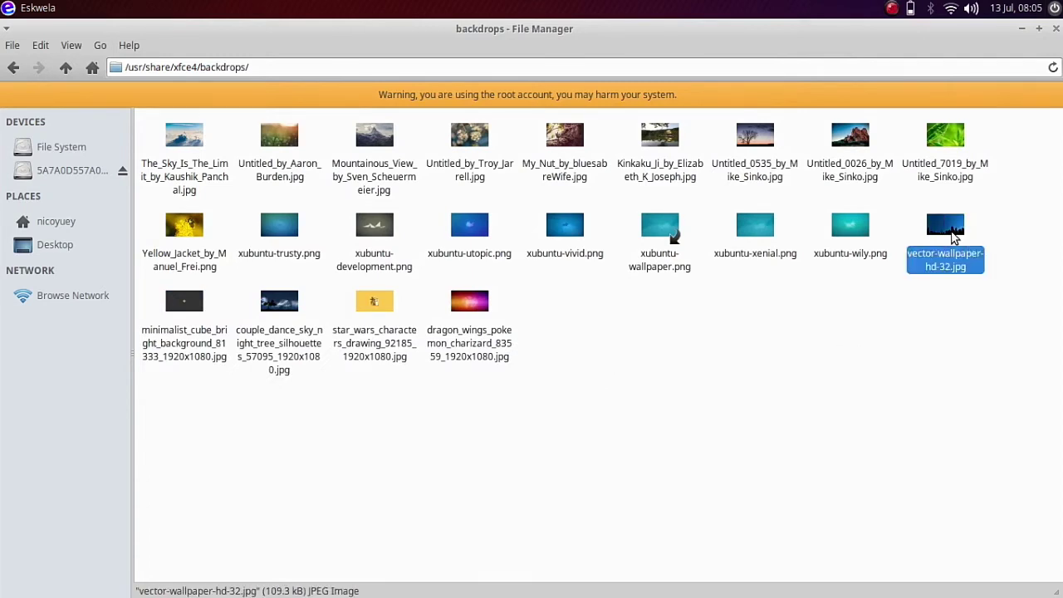
pyautogui.hotkey('shift', 'Right')
pyautogui.hotkey('shift', 'Right')
pyautogui.hotkey('shift', 'Right')
pyautogui.hotkey('shift', 'Right')
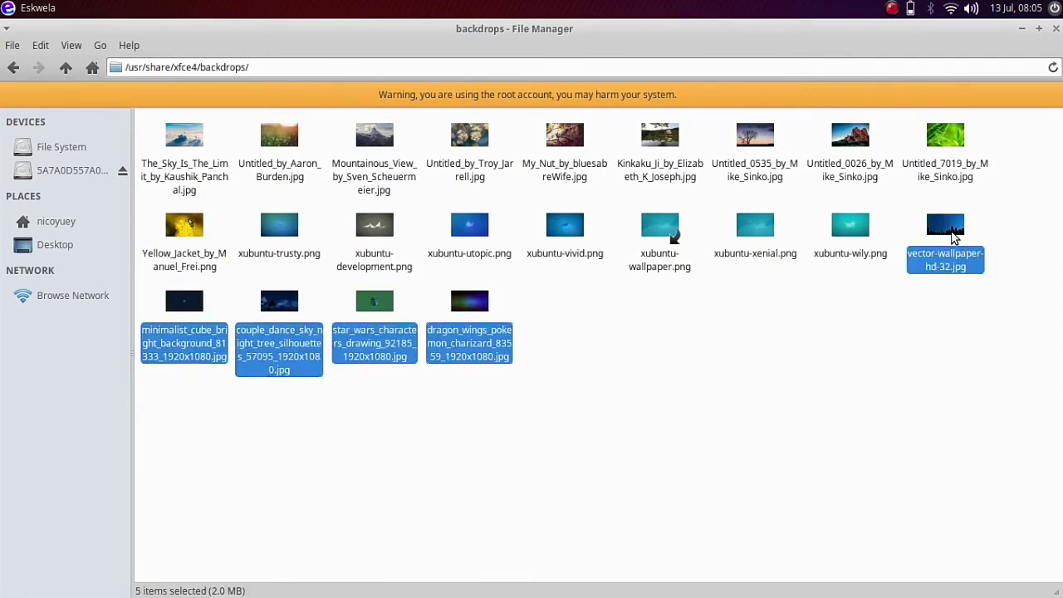
pyautogui.rightClick(477, 304)
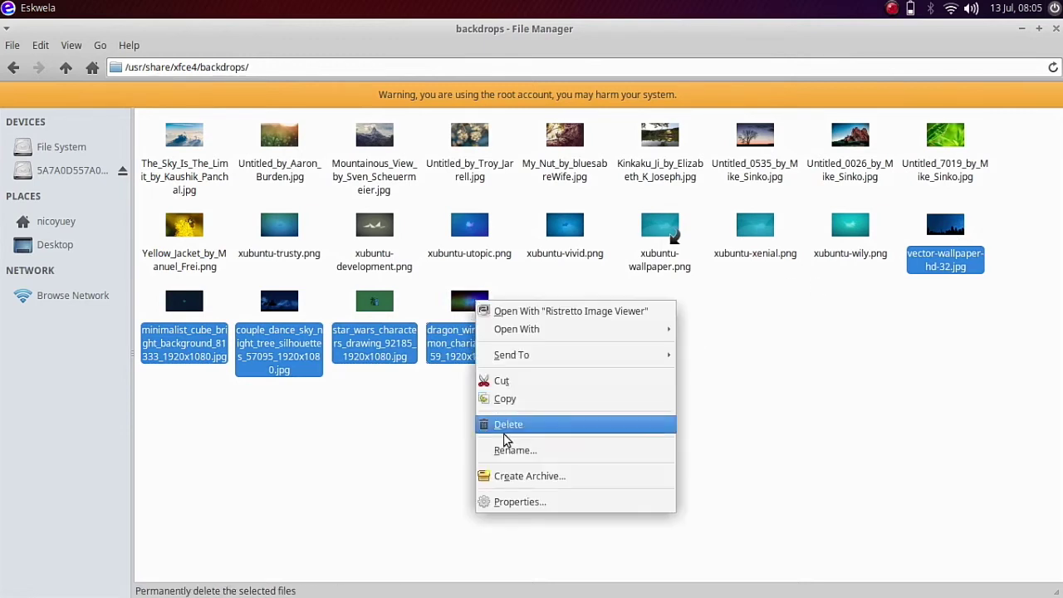
pyautogui.click(506, 505)
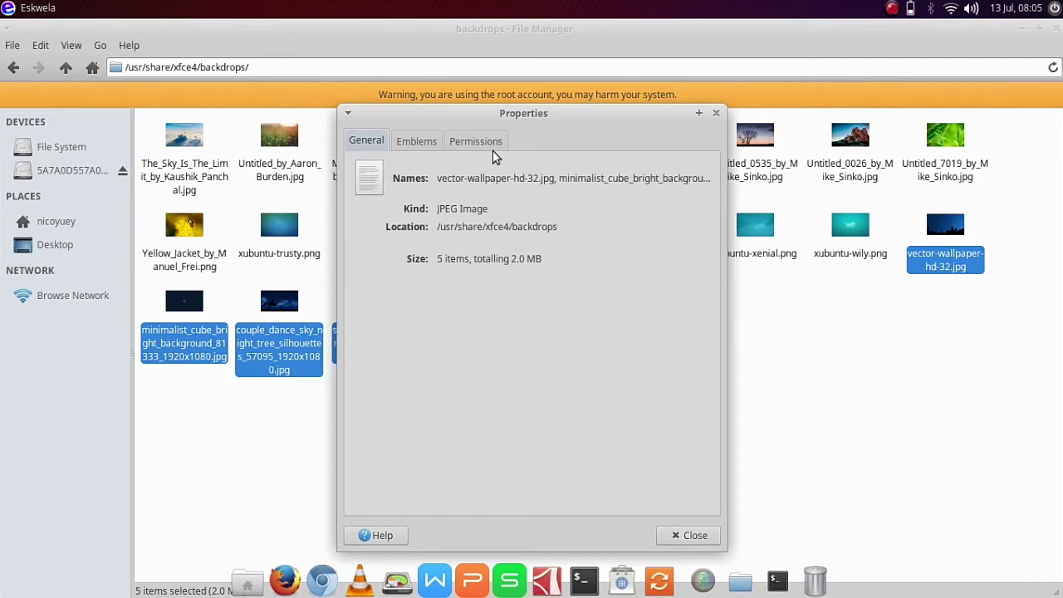
pyautogui.click(483, 143)
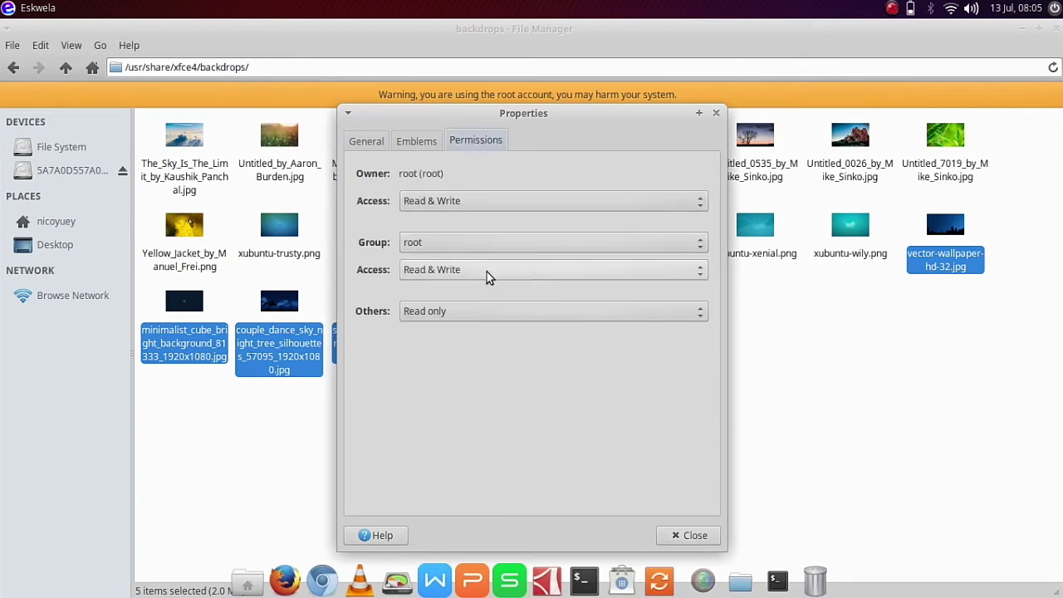
pyautogui.click(485, 311)
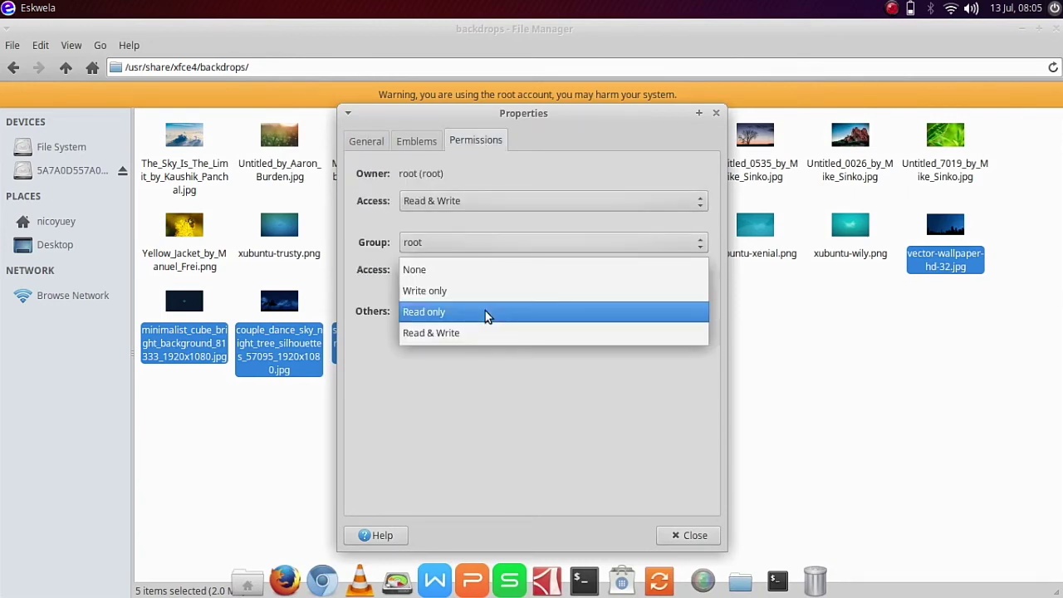
pyautogui.click(487, 332)
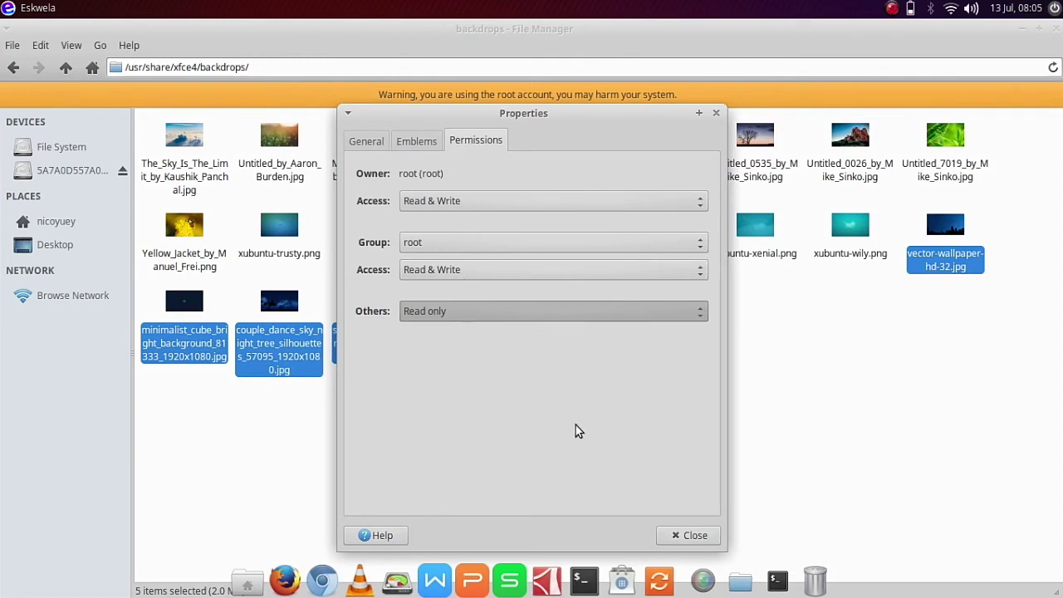
pyautogui.click(682, 537)
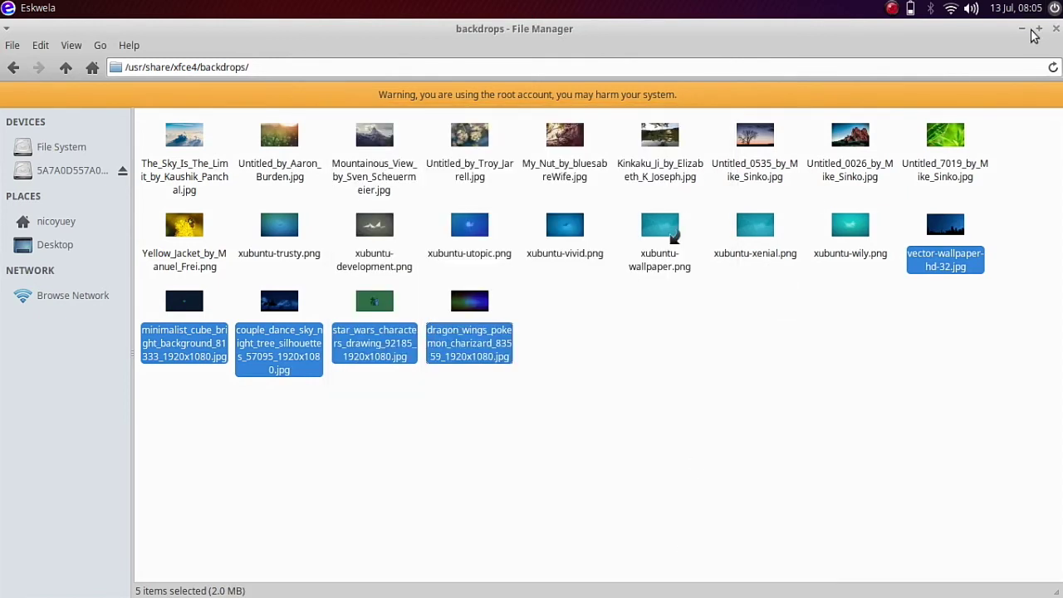
# Close the root file manager and the terminal, and open the desktop settings
pyautogui.click(1057, 30)
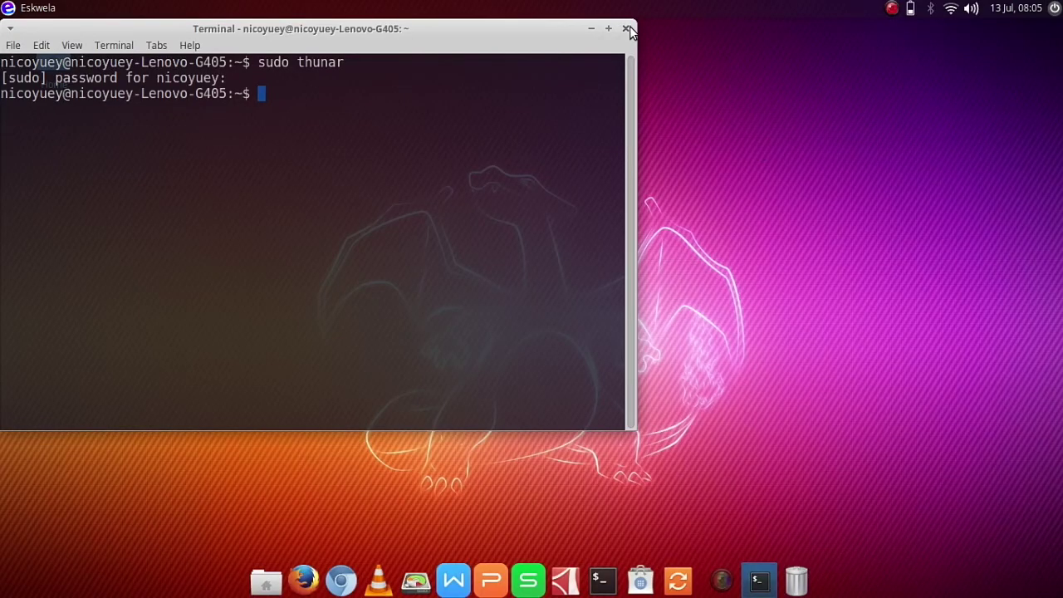
pyautogui.click(628, 29)
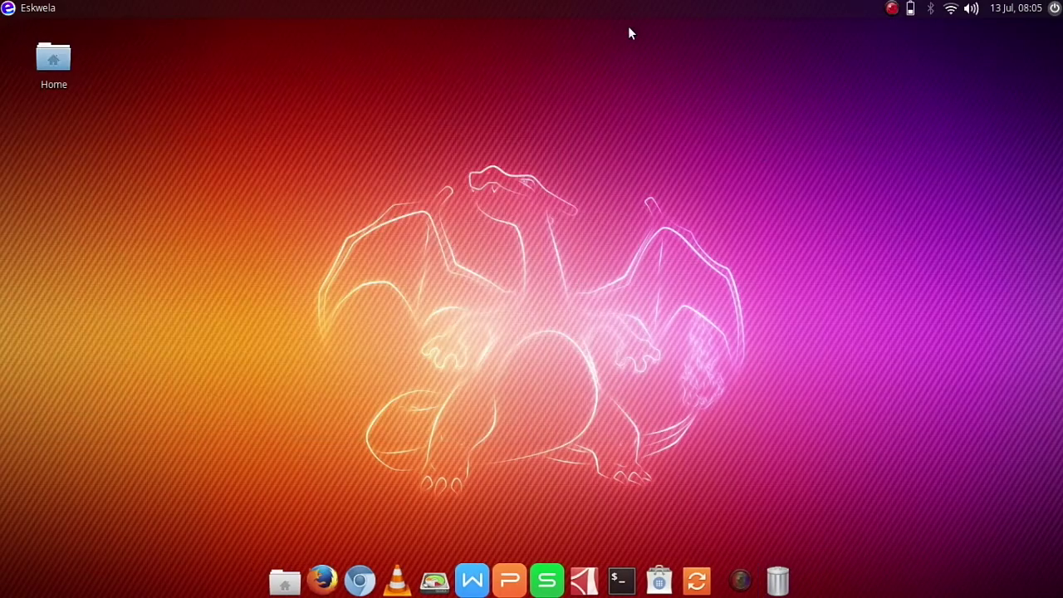
pyautogui.rightClick(504, 194)
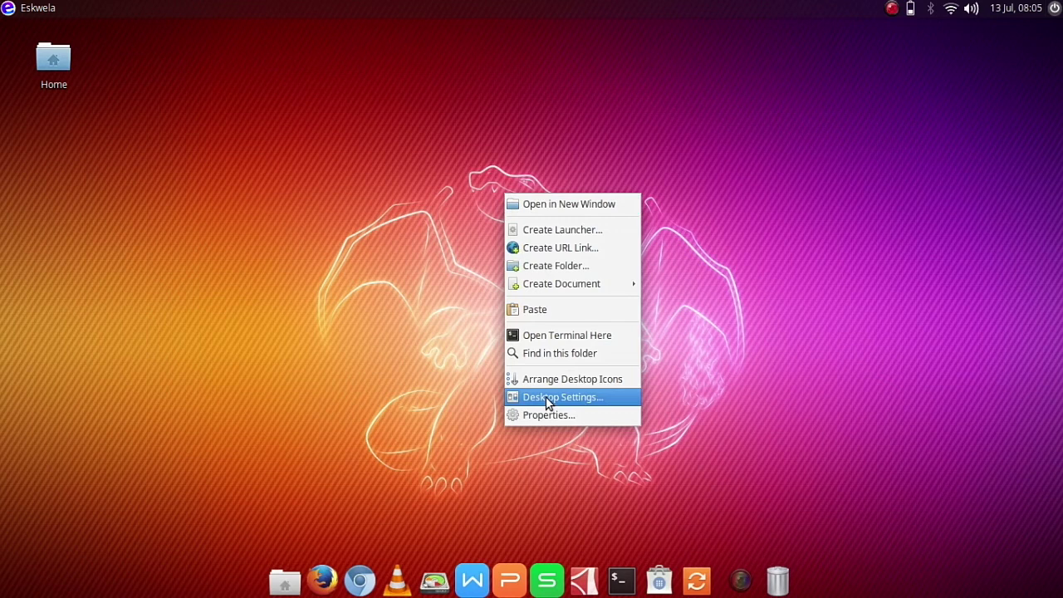
pyautogui.click(548, 399)
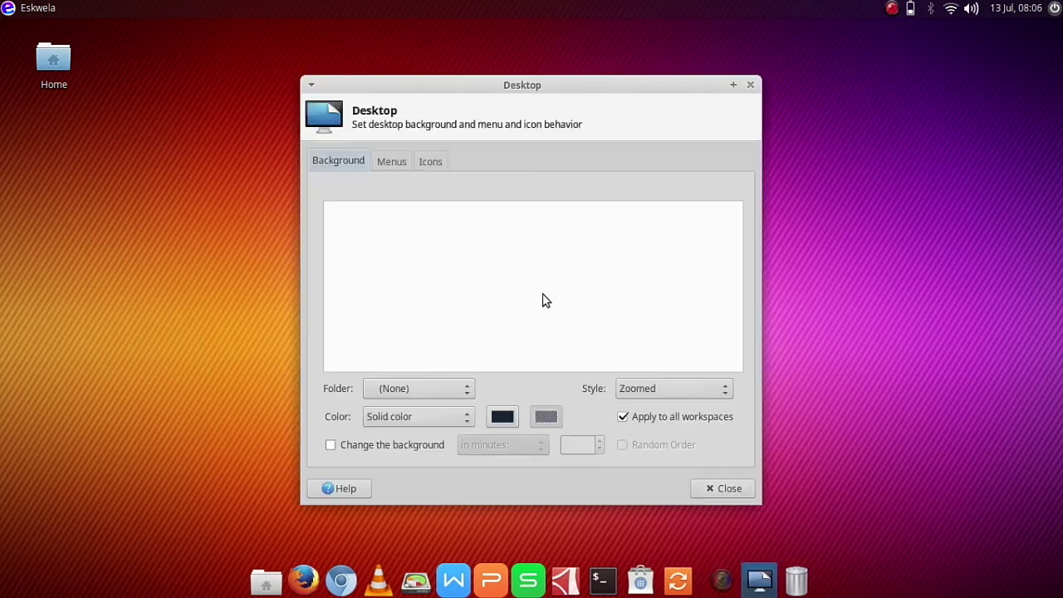
# Set the wallpaper folder to /usr/share/xfce4/backdrops in the desktop background settings
pyautogui.click(451, 389)
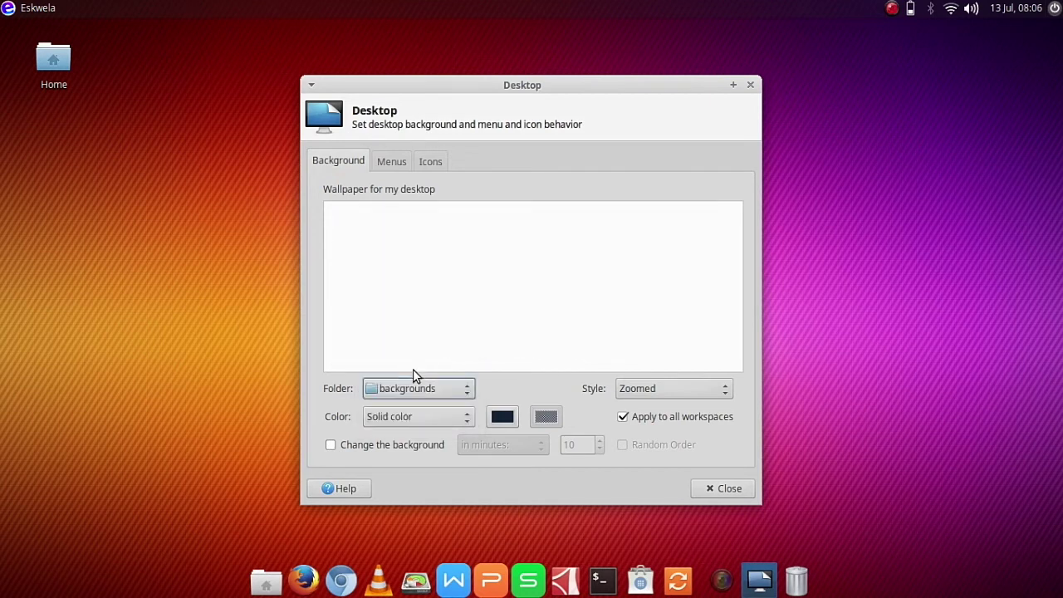
pyautogui.click(426, 396)
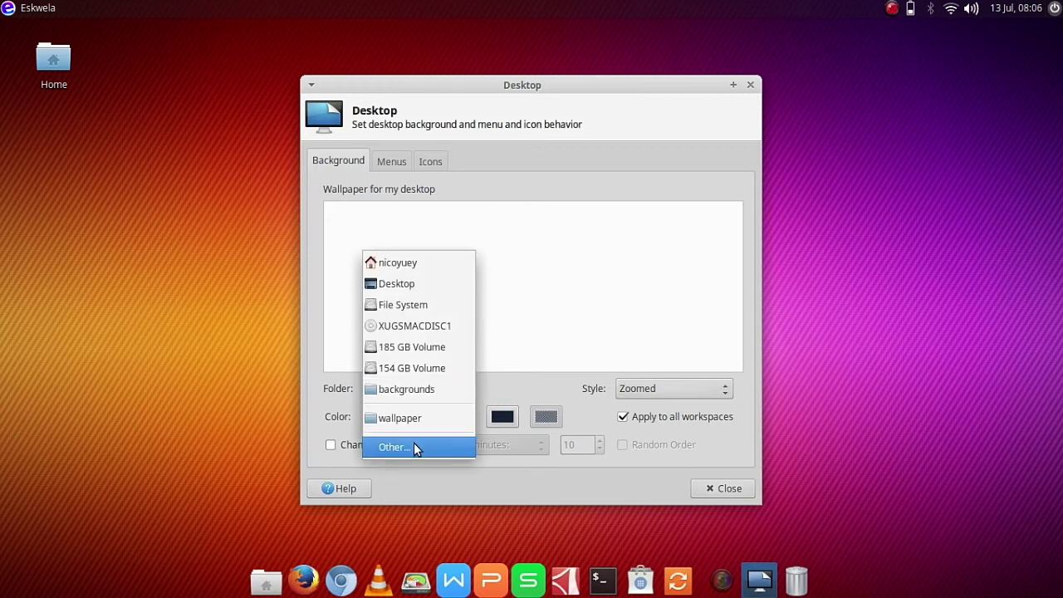
pyautogui.click(413, 448)
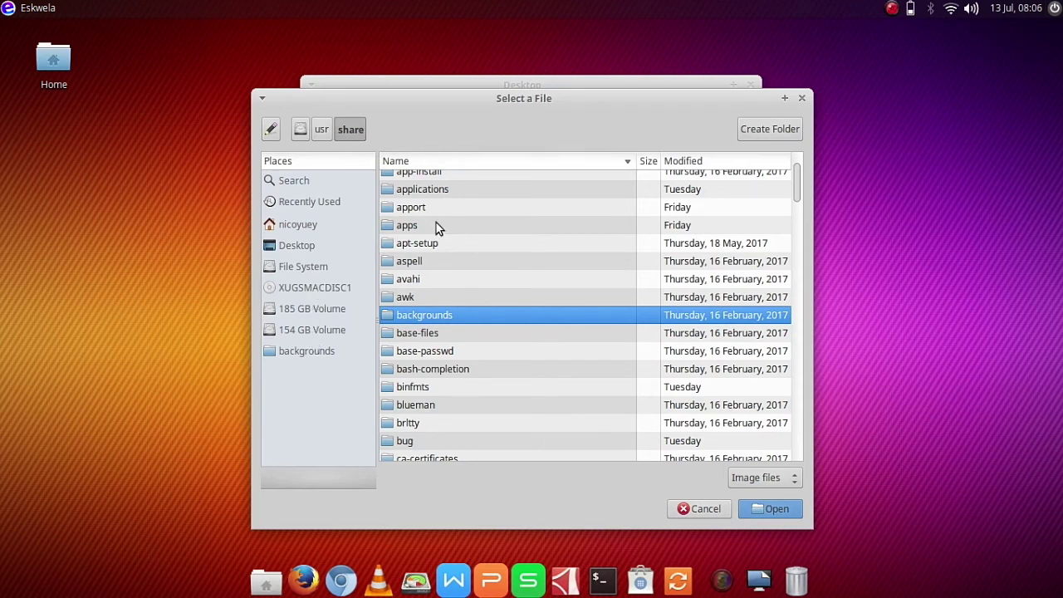
pyautogui.write('xfc')
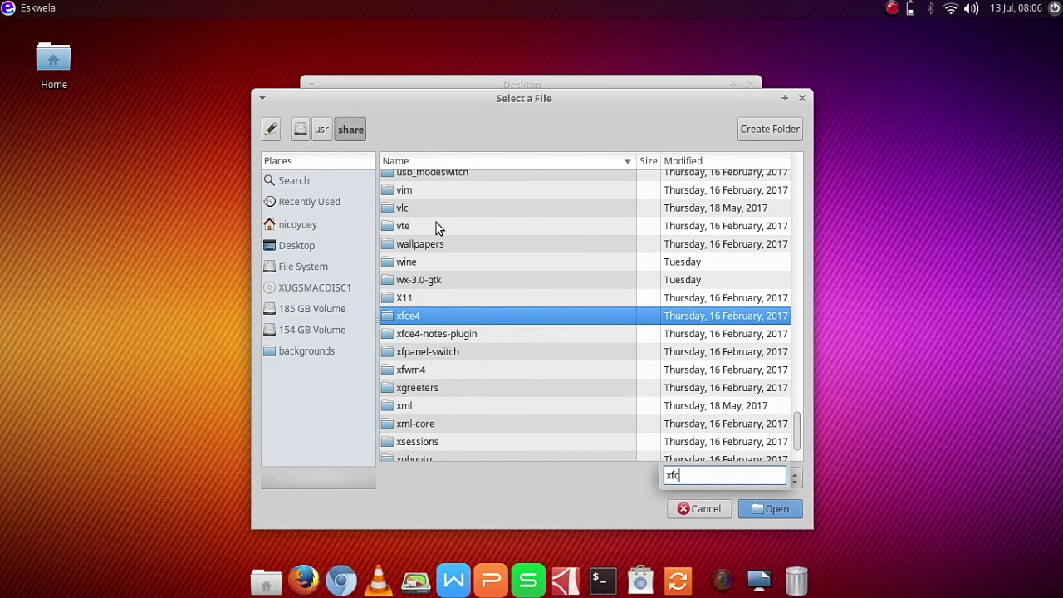
pyautogui.doubleClick(415, 316)
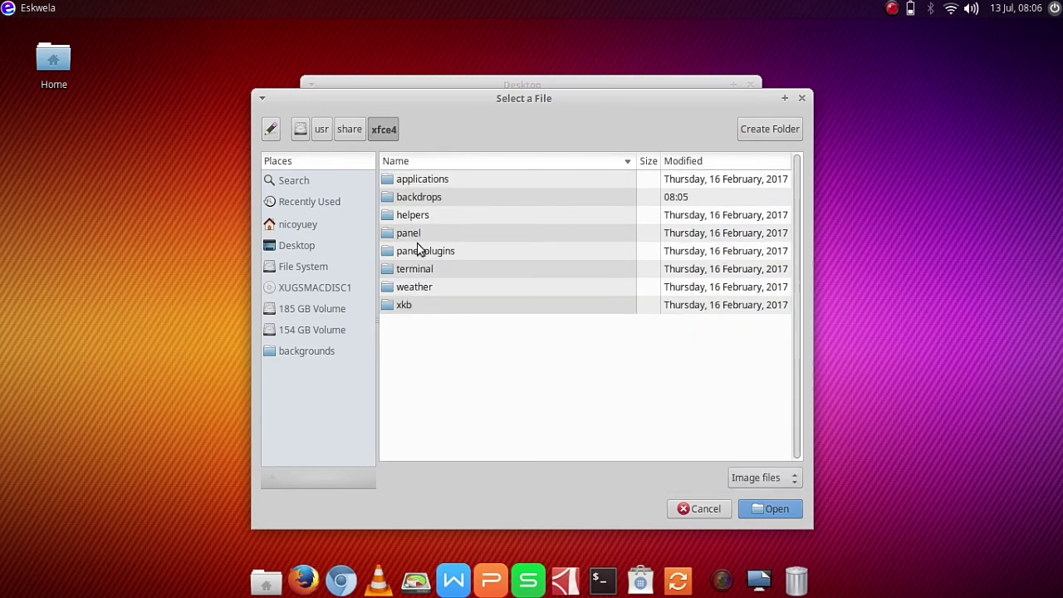
pyautogui.doubleClick(421, 199)
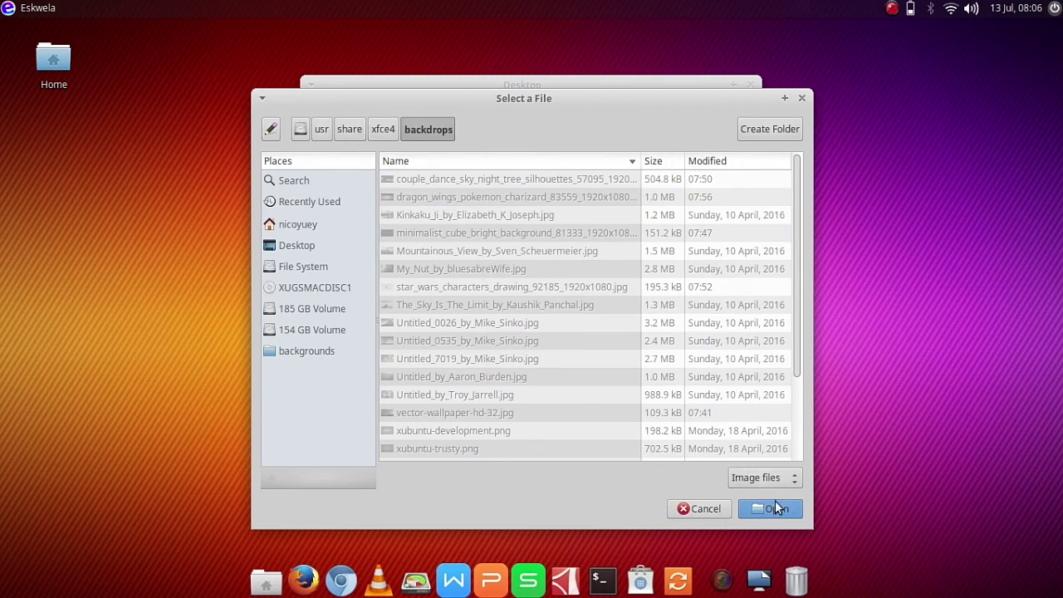
pyautogui.click(777, 509)
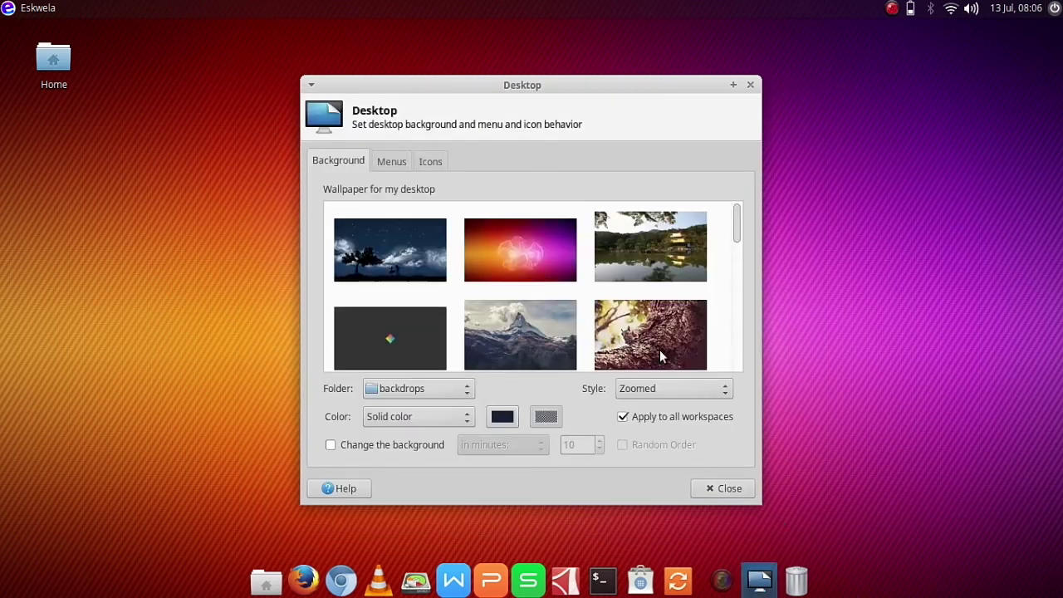
# Try the minimalist cube, night tree and dragon wings wallpapers one after another, moving the settings window aside to see them
pyautogui.moveTo(735, 226)
pyautogui.mouseDown()
pyautogui.moveTo(732, 371)
pyautogui.moveTo(739, 231)
pyautogui.mouseUp()
pyautogui.click(386, 330)
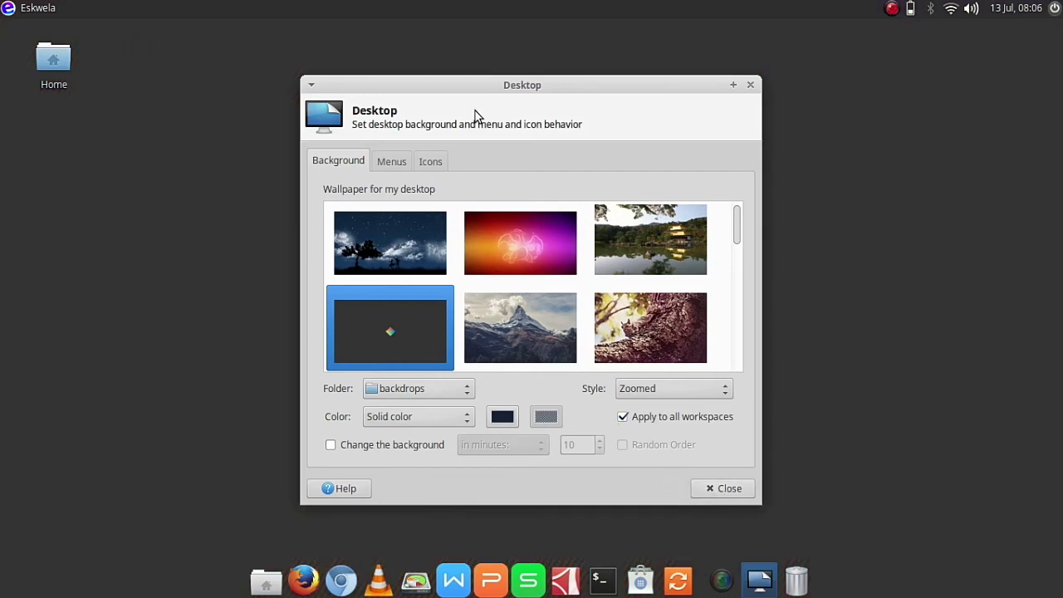
pyautogui.moveTo(546, 86); pyautogui.dragTo(912, 44)
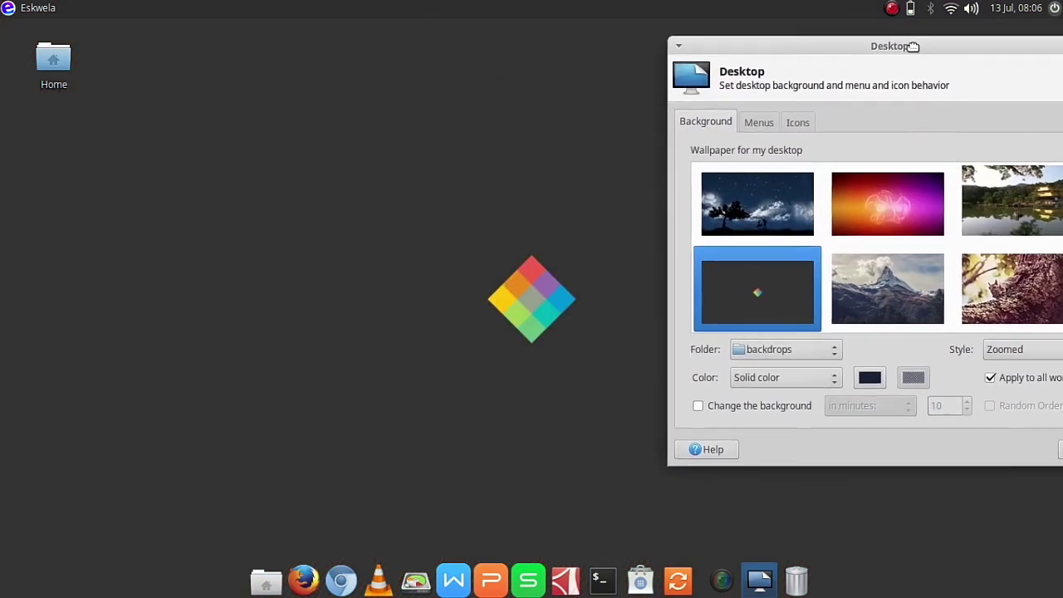
pyautogui.click(776, 221)
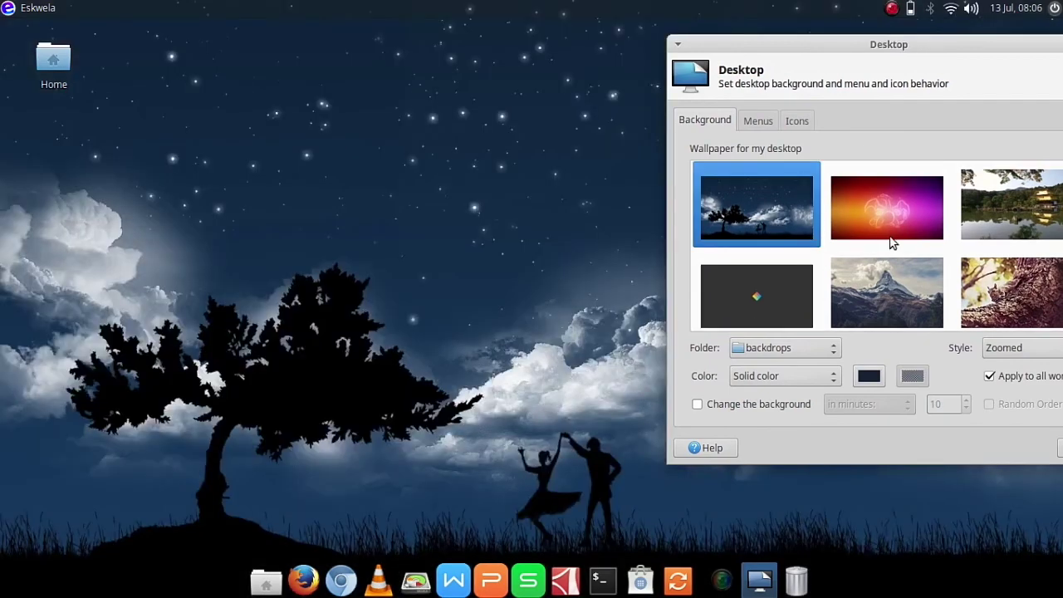
pyautogui.click(908, 230)
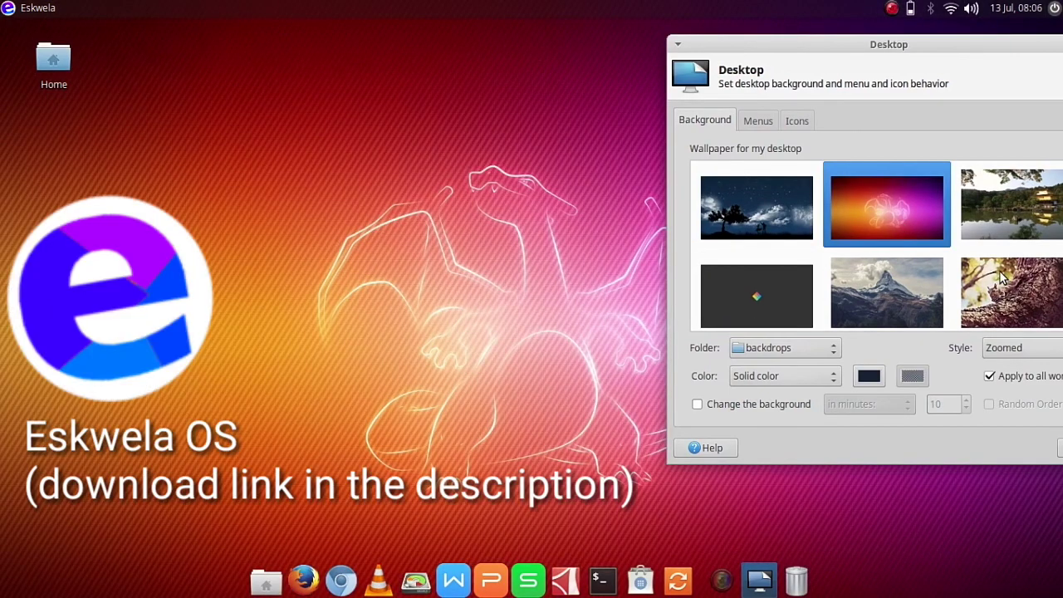
# Set the teal city skyline image as the desktop background and close the desktop settings
pyautogui.moveTo(935, 47); pyautogui.dragTo(883, 32)
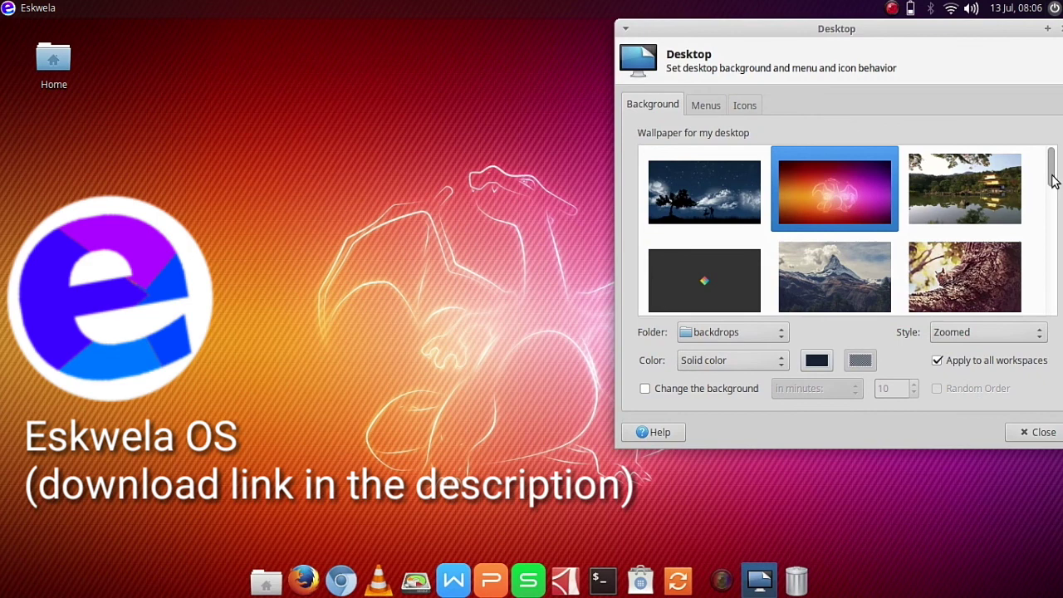
pyautogui.moveTo(1051, 171); pyautogui.dragTo(1051, 241)
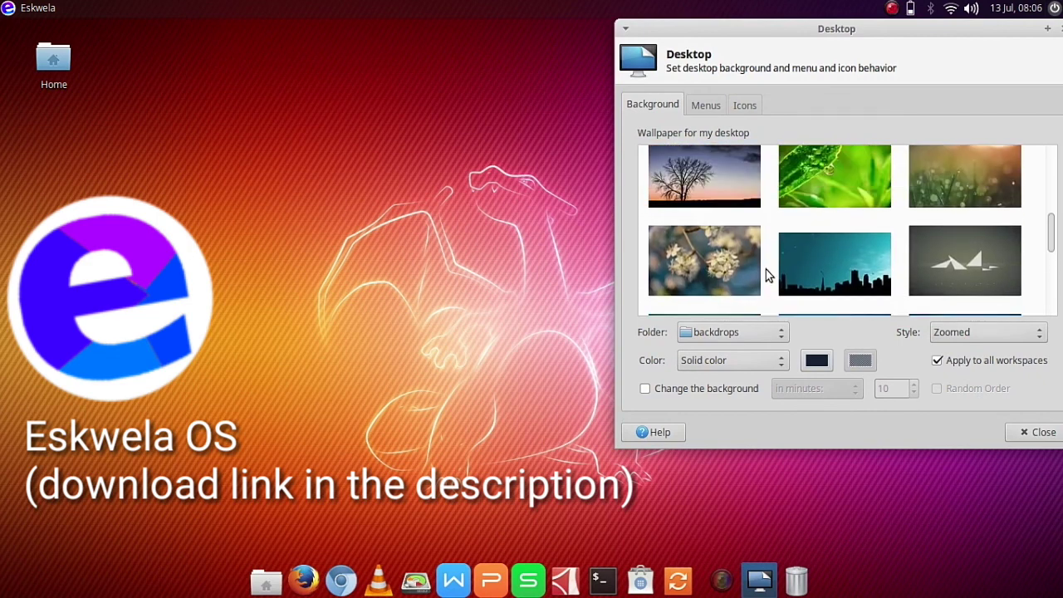
pyautogui.click(794, 268)
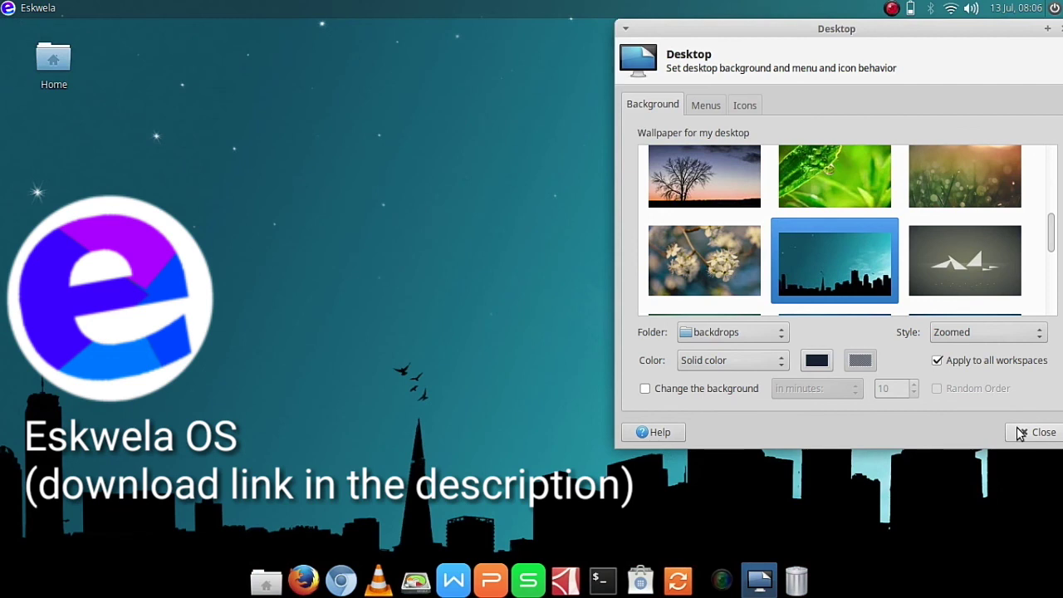
pyautogui.click(1038, 432)
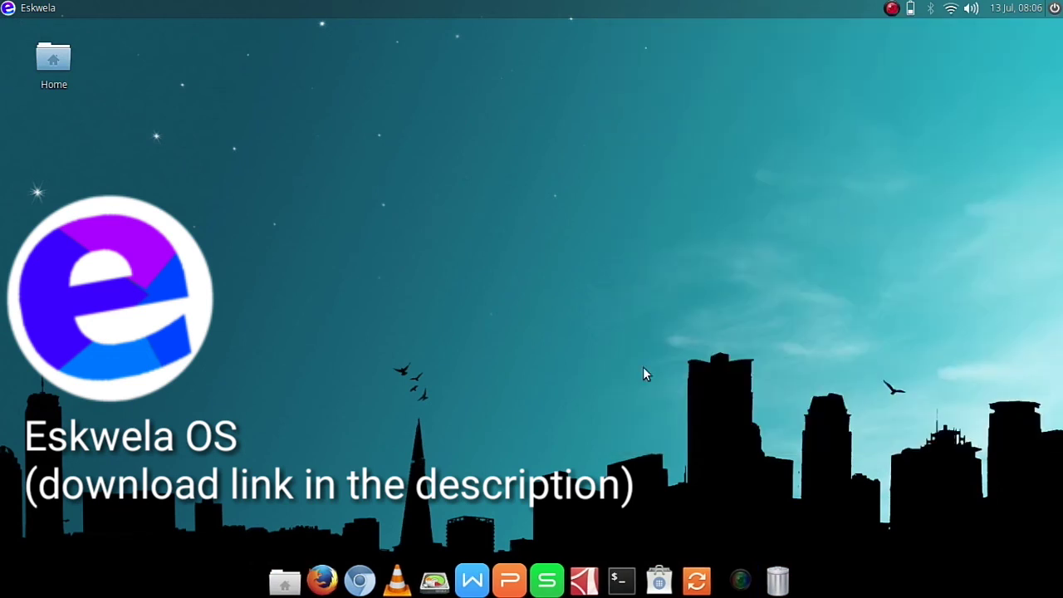